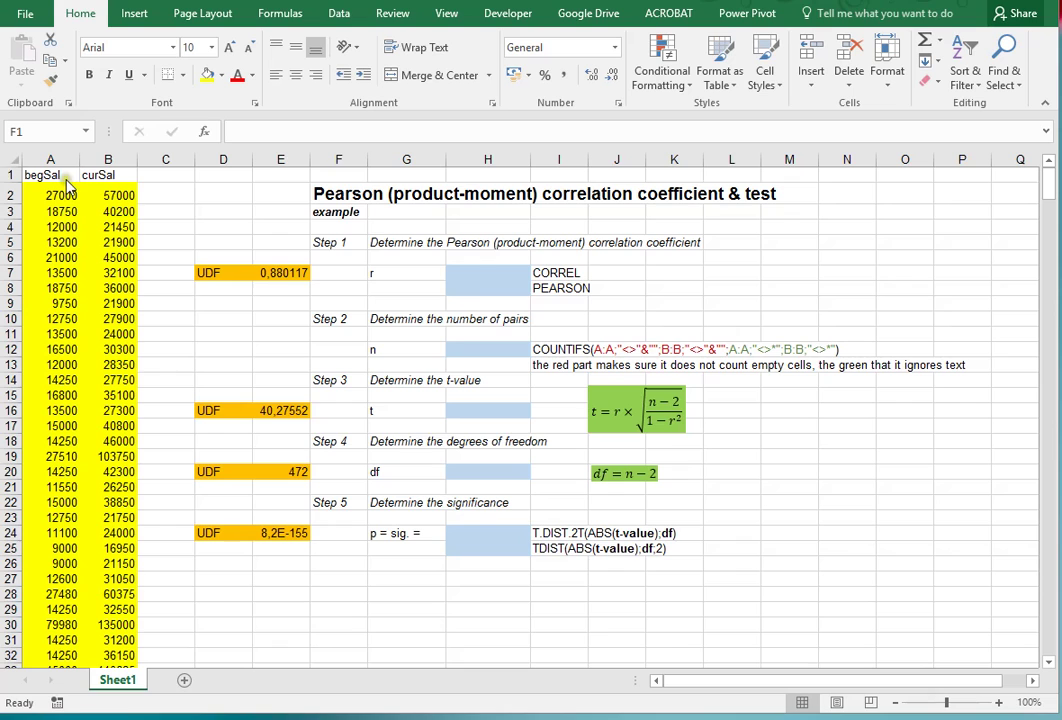
Step: Check the begSal and curSal column headings and scan the data
click(40, 175)
click(95, 175)
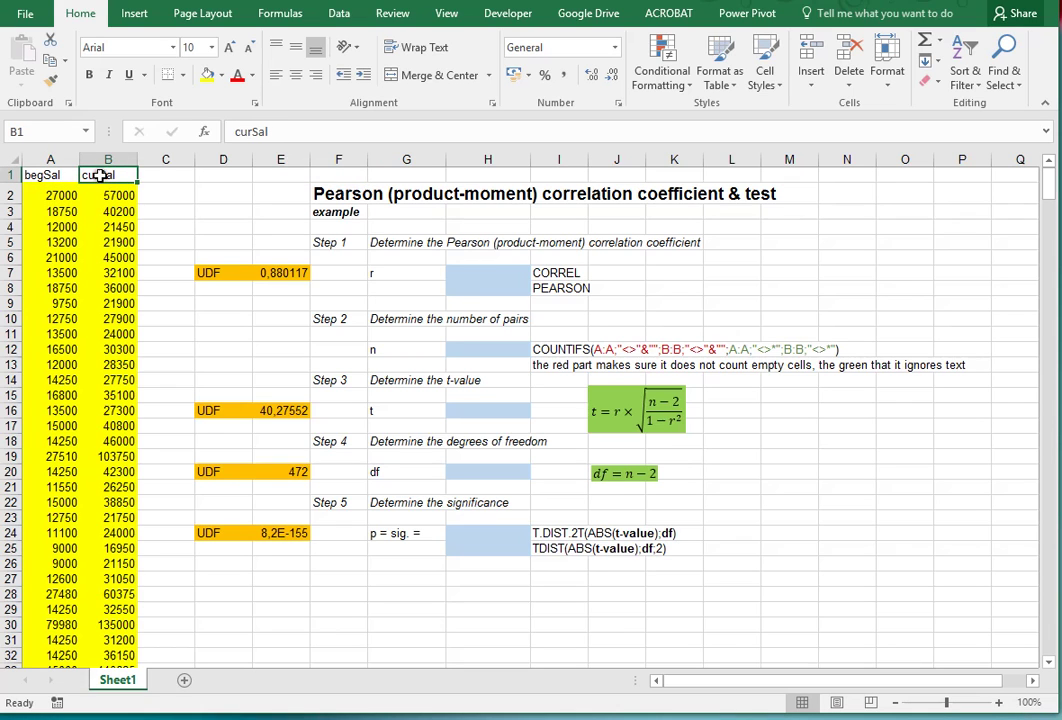
scroll(118, 290, down, 16)
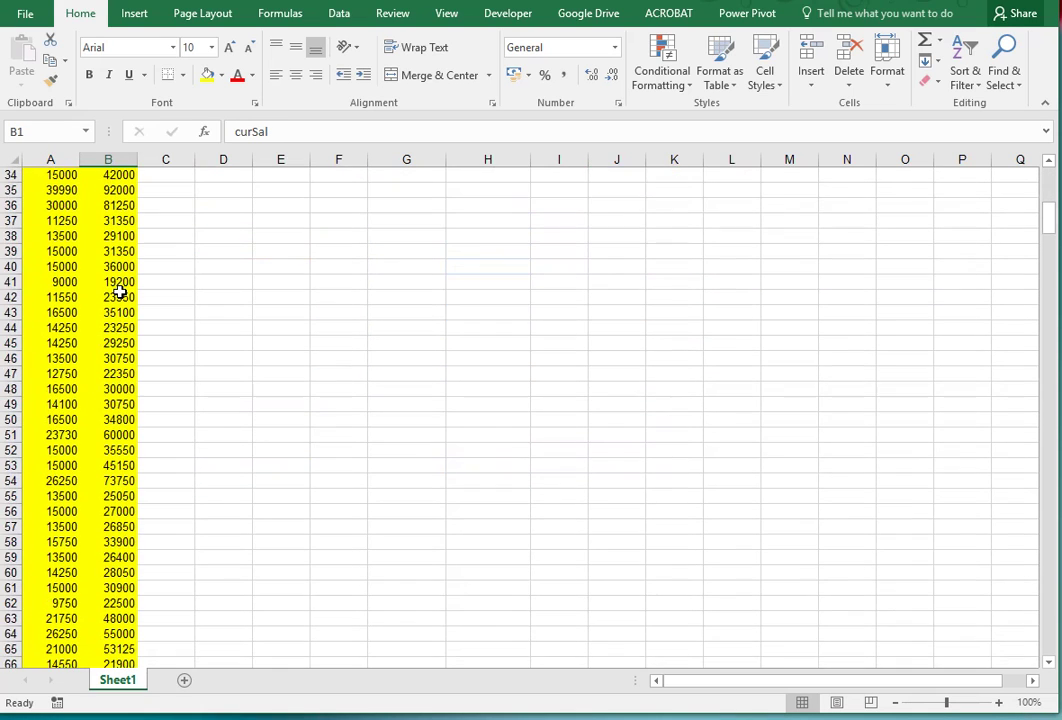
scroll(118, 290, up, 16)
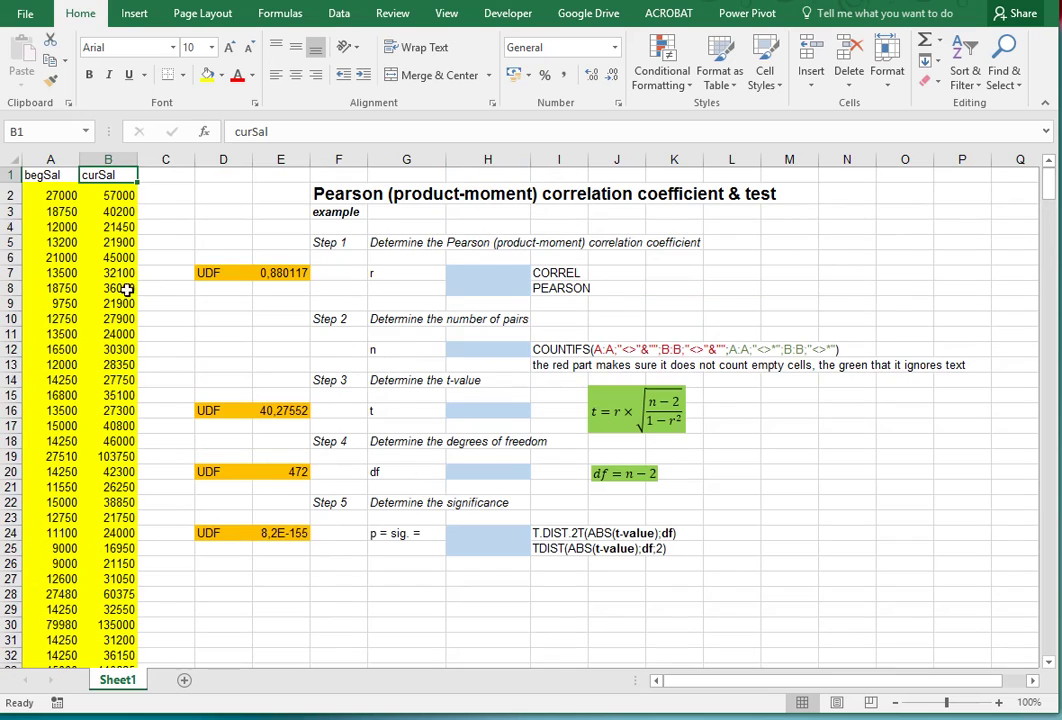
Step: Enter =CORREL(A:A;B:B) in H7, giving r = 0,880117466
click(489, 276)
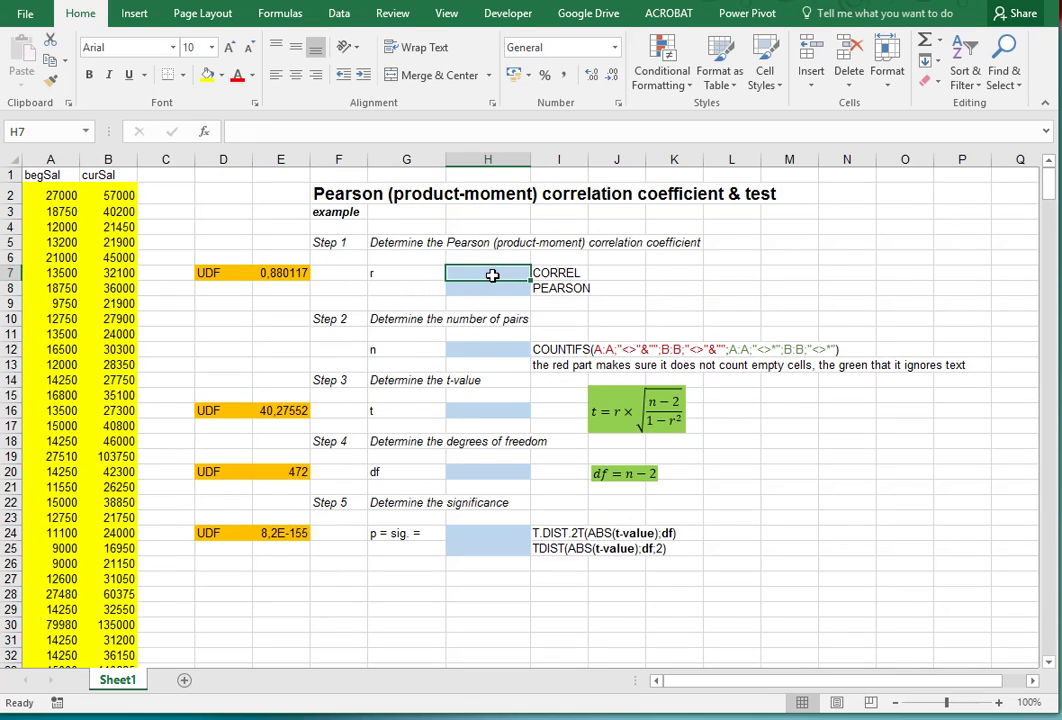
text(=)
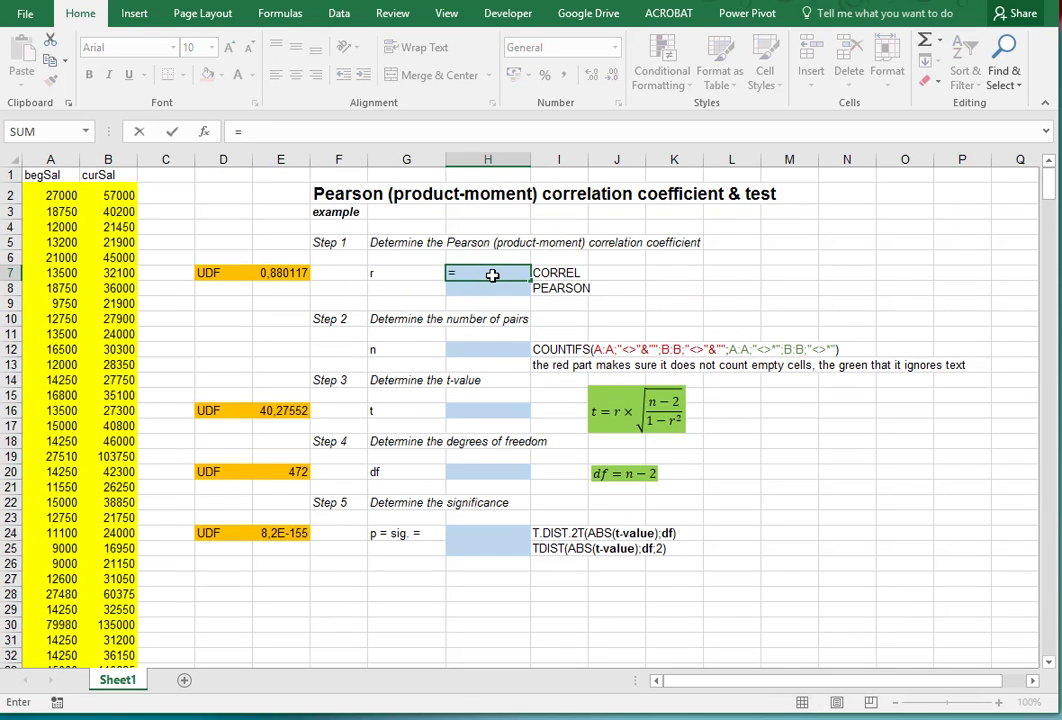
text(correl()
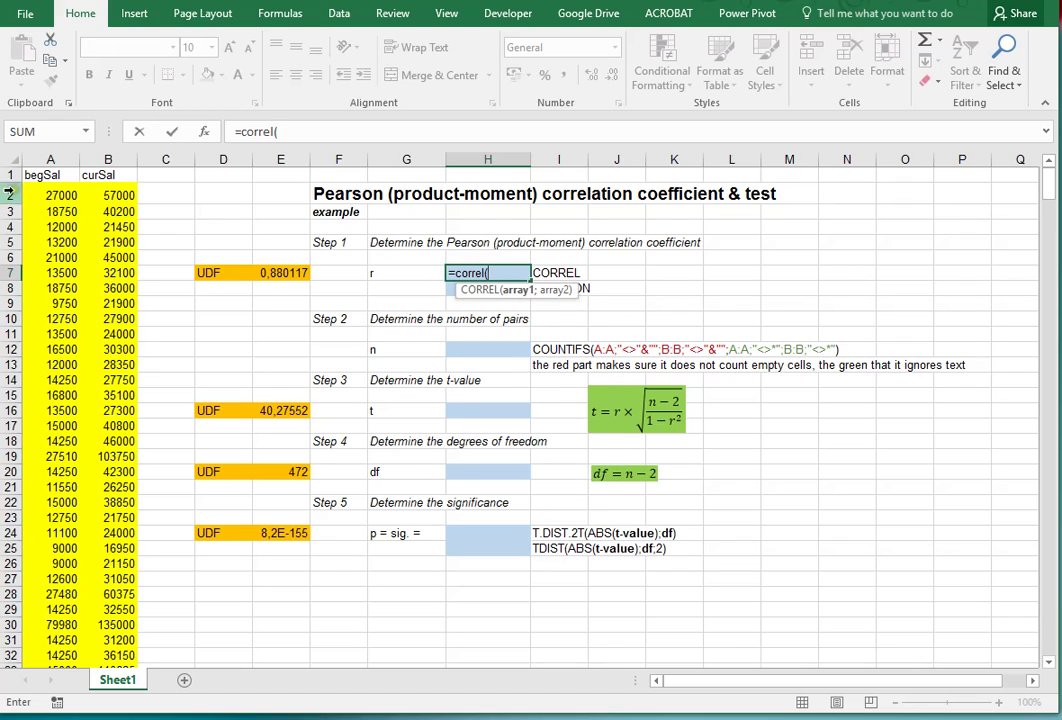
click(50, 160)
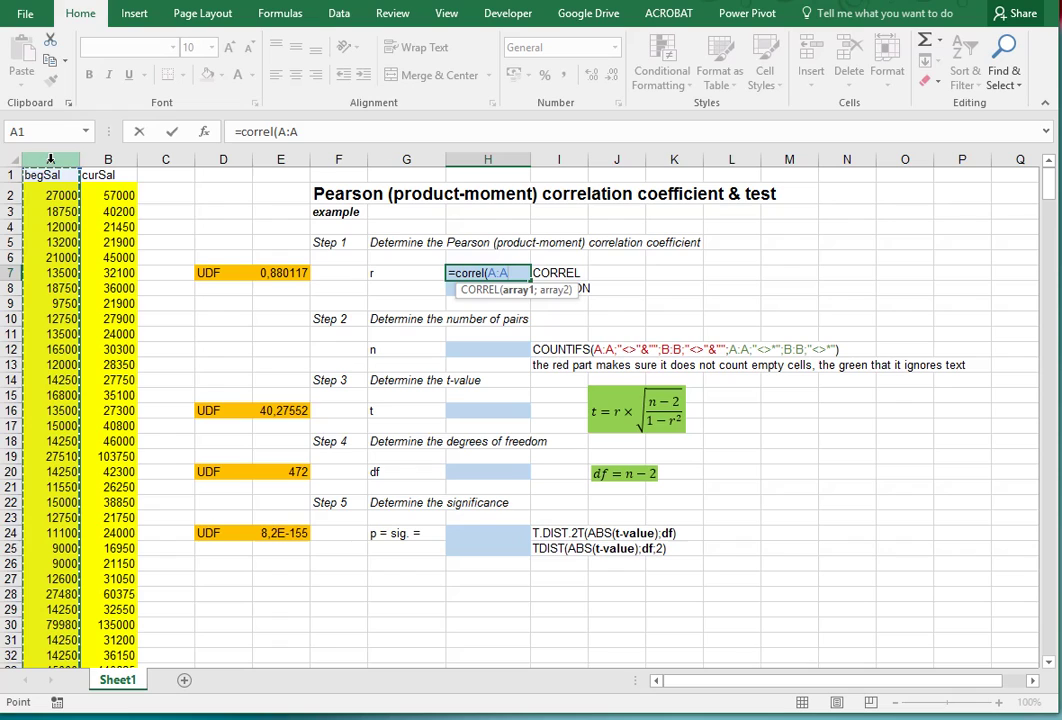
text(;)
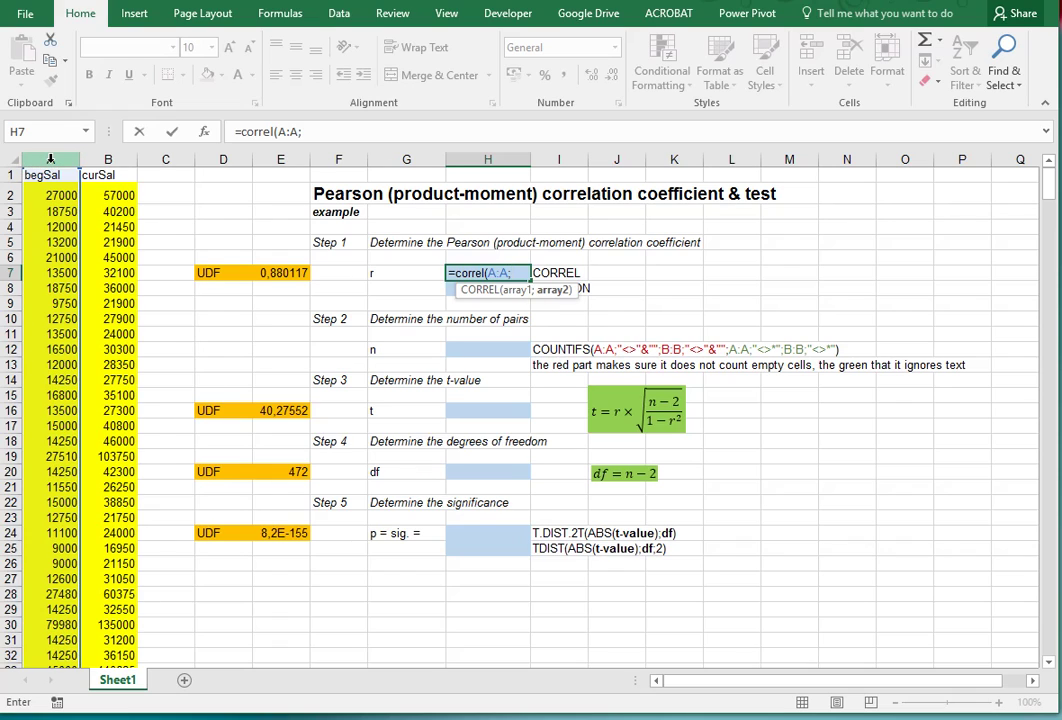
click(108, 160)
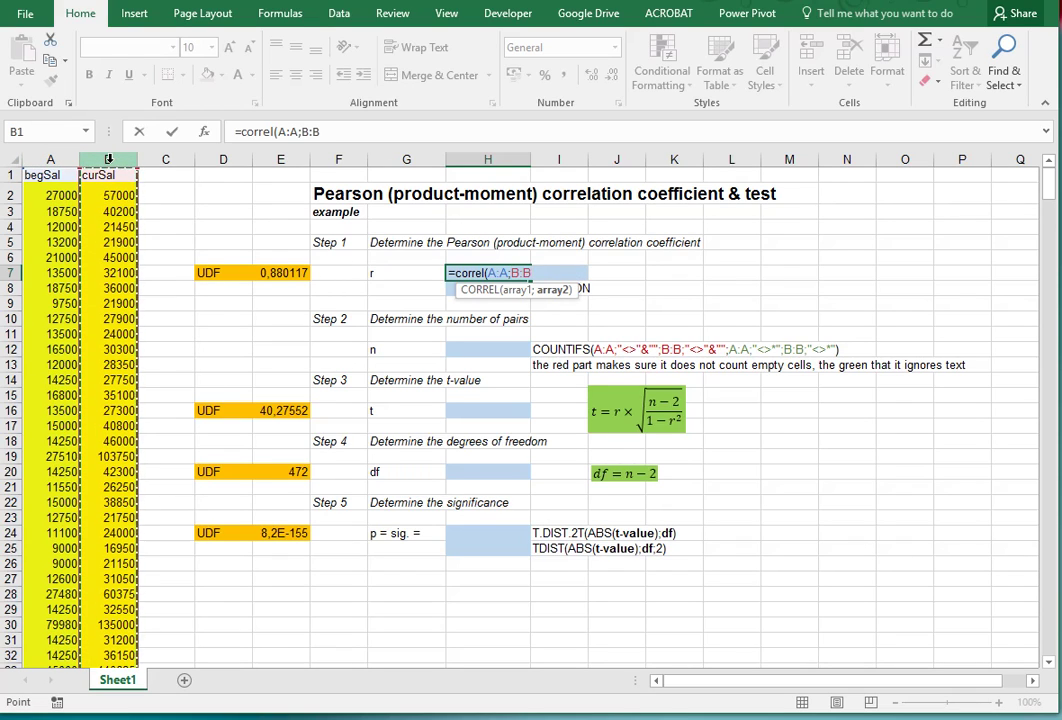
text())
key(Return)
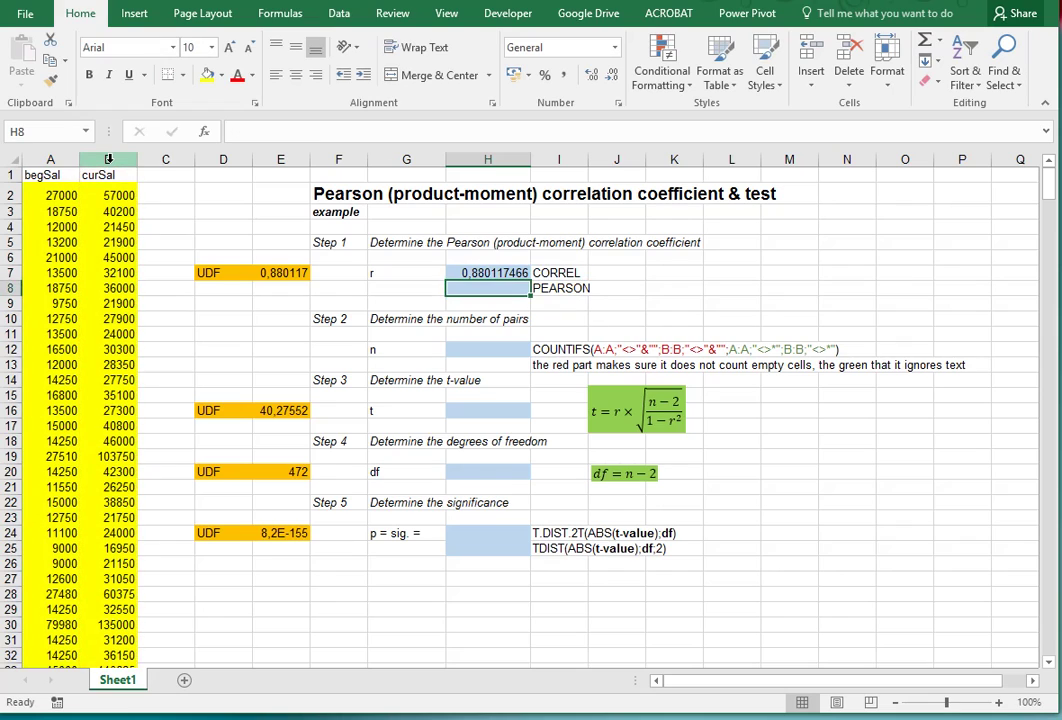
click(485, 274)
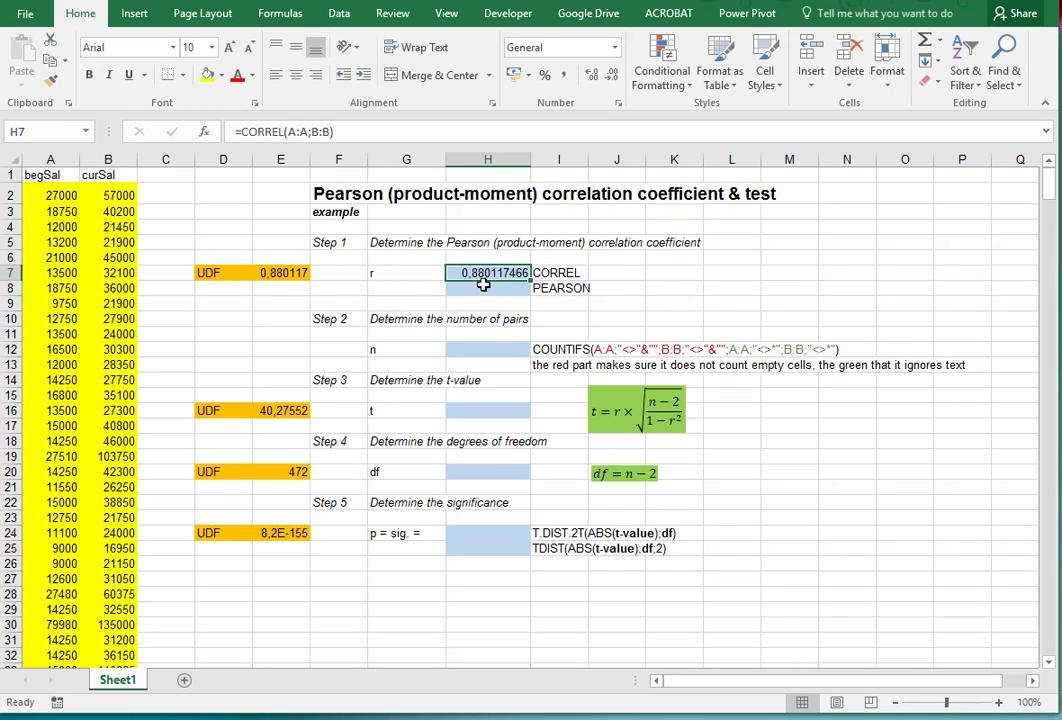
click(483, 287)
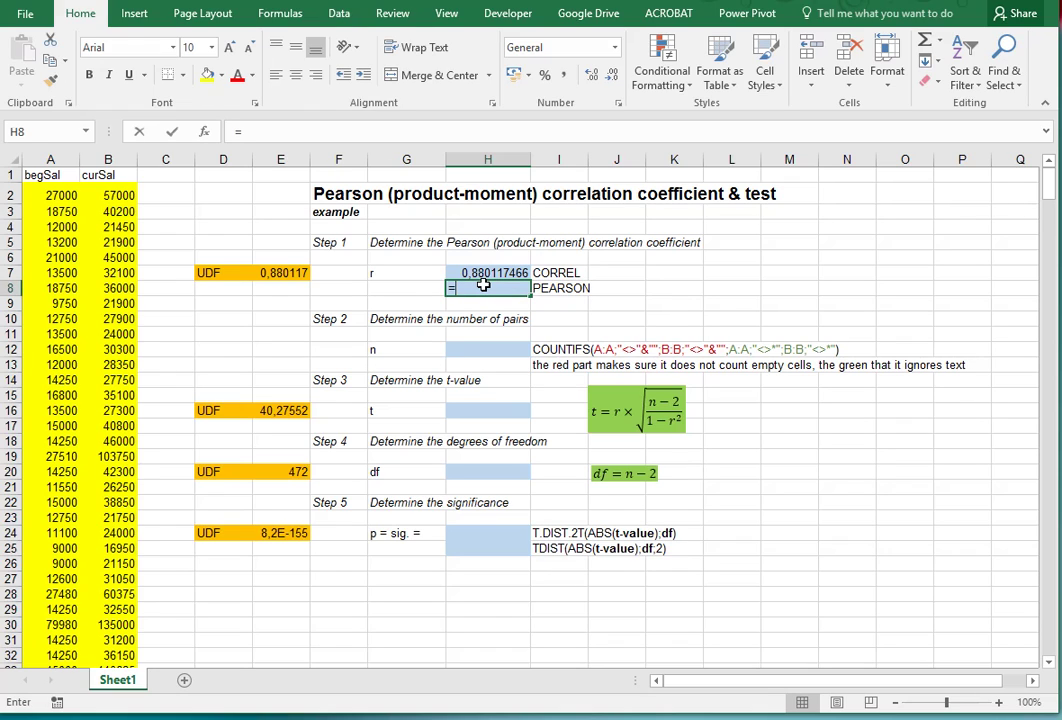
Step: Enter =PEARSON(A:A;B:B) in H8 and select H7:H8 to compare both r values
text(=PE)
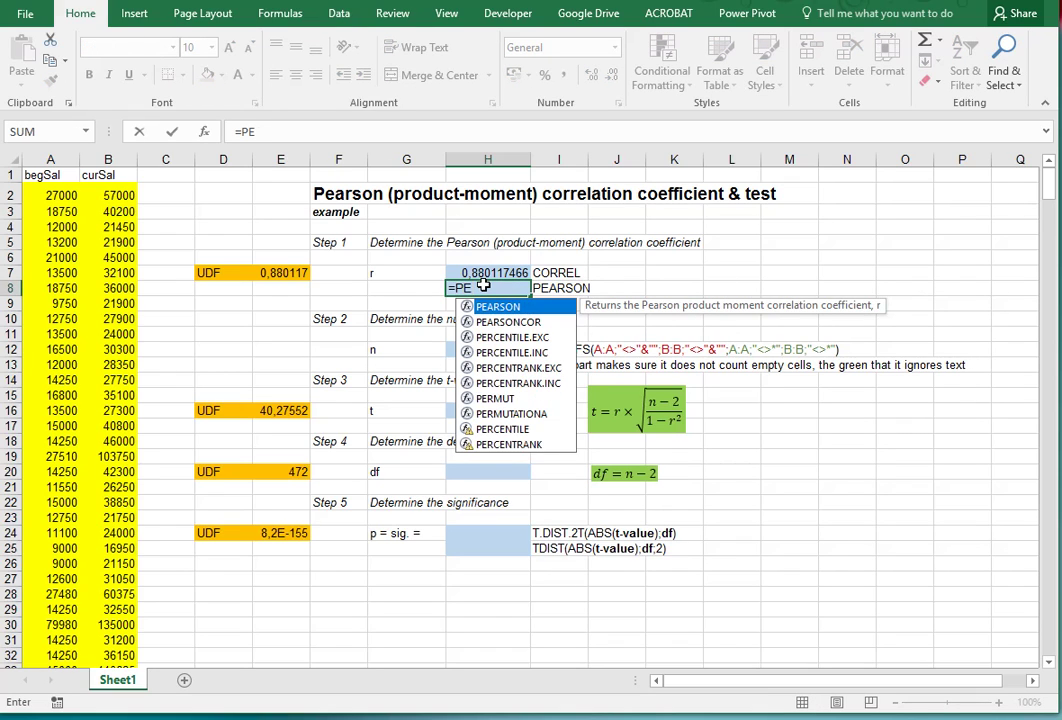
text(ARSON)
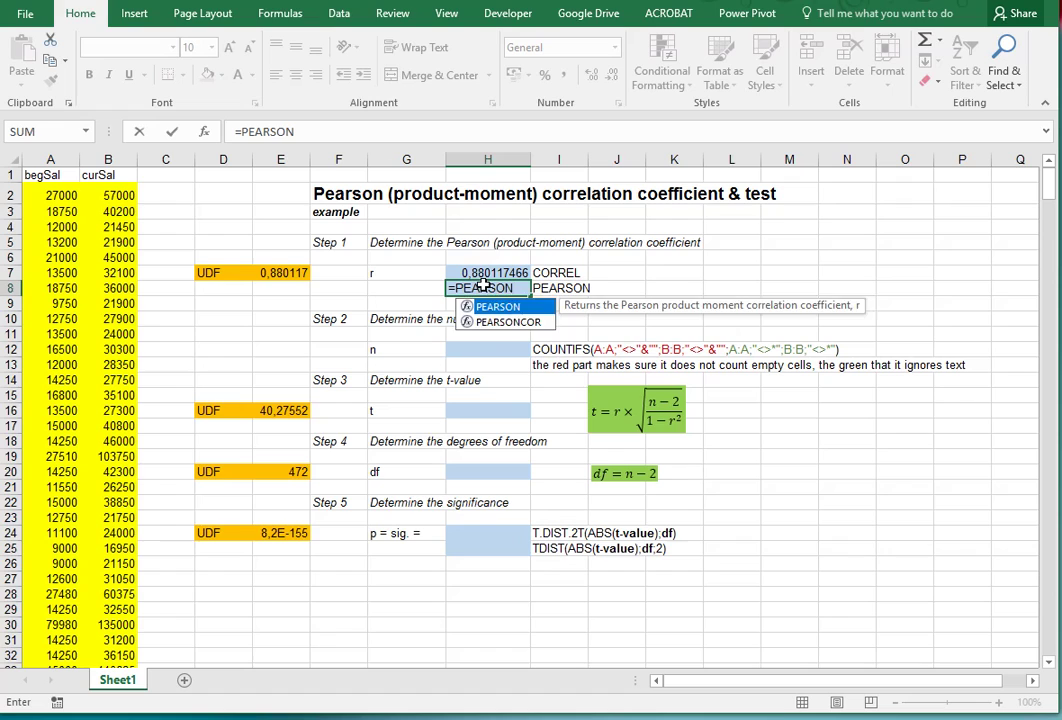
text(()
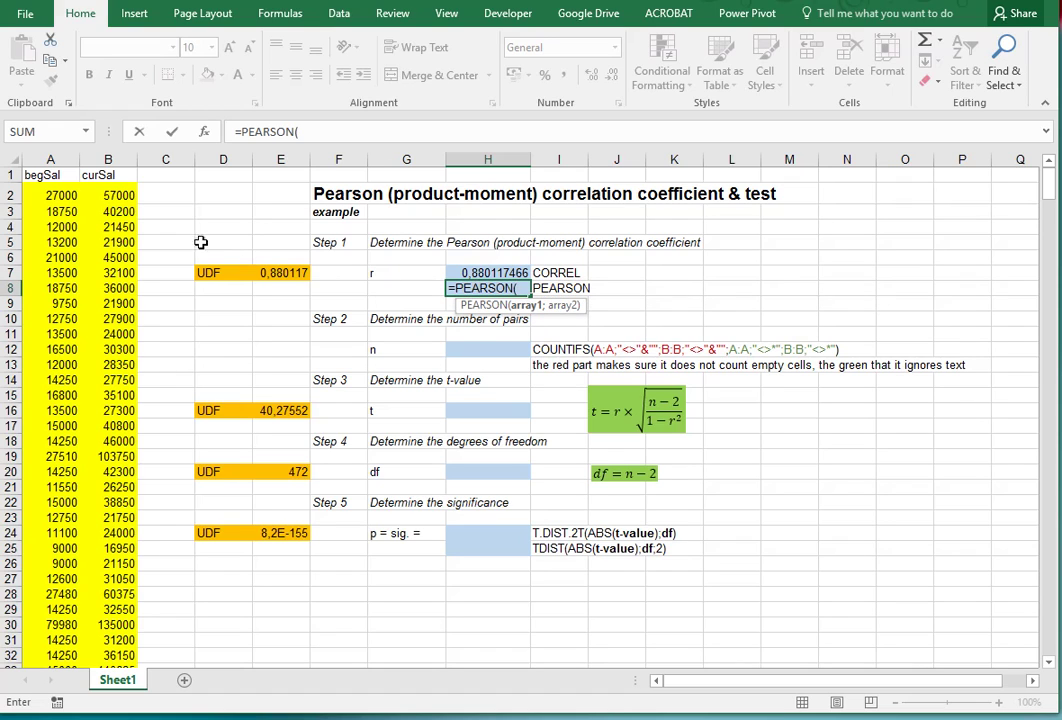
click(52, 159)
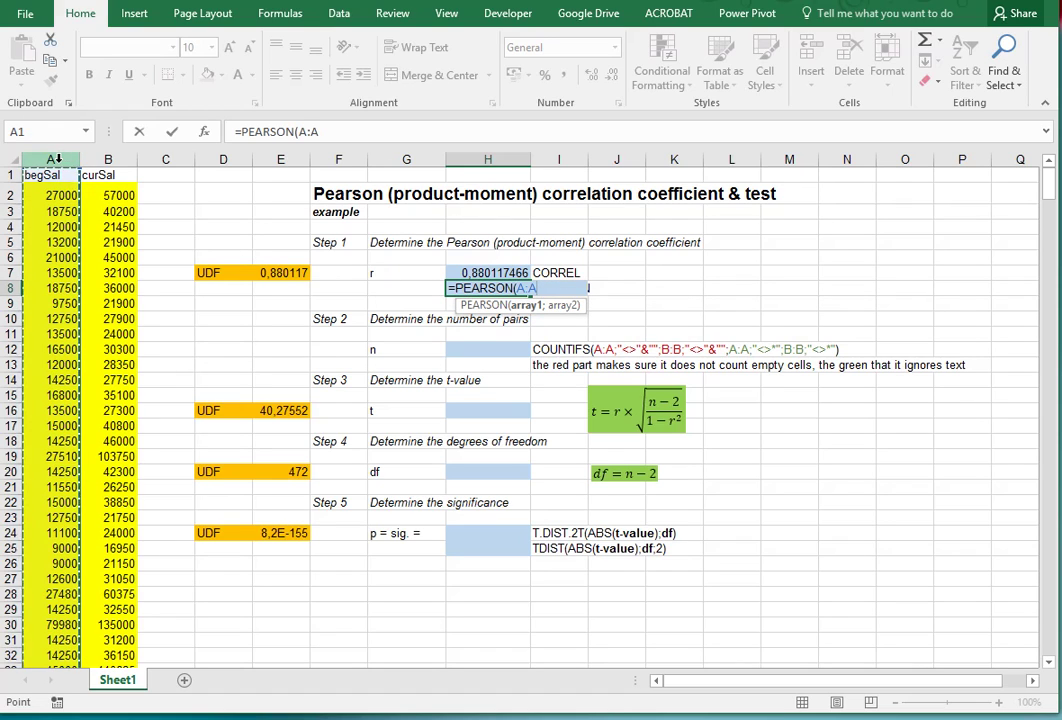
text(;)
click(108, 159)
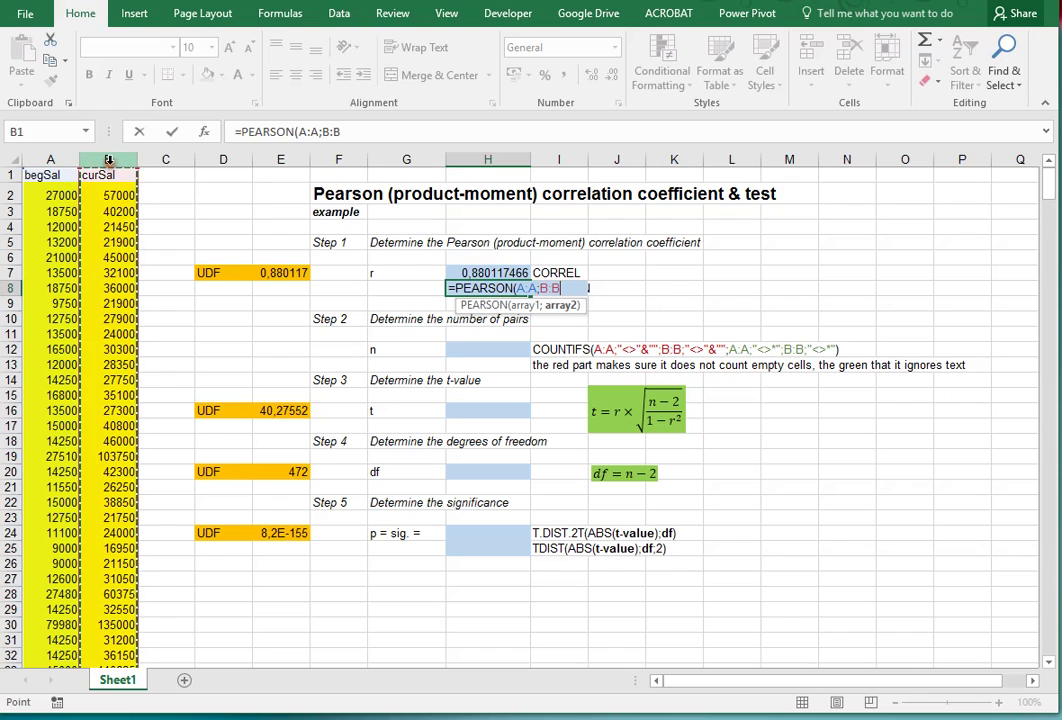
key(Return)
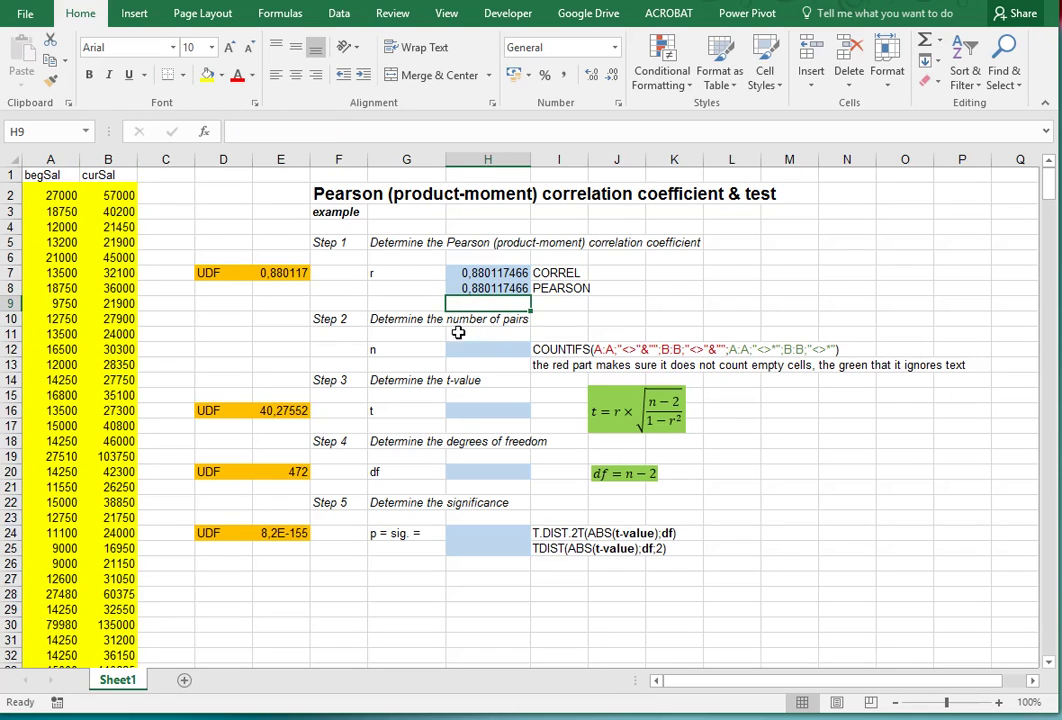
drag(493, 273, 500, 290)
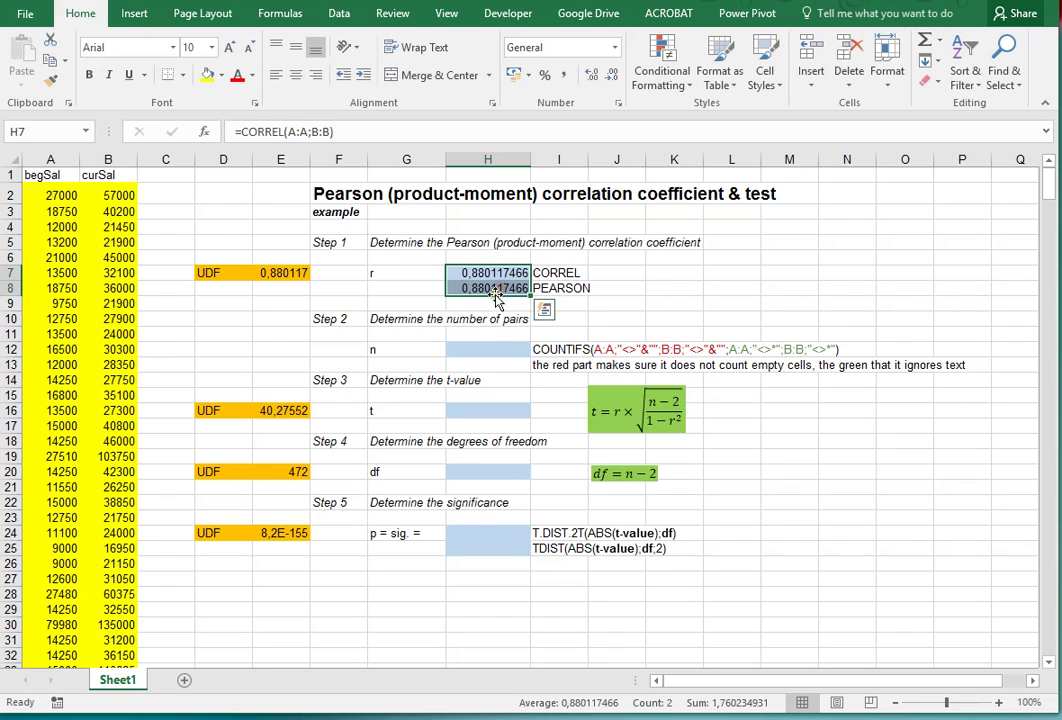
click(396, 353)
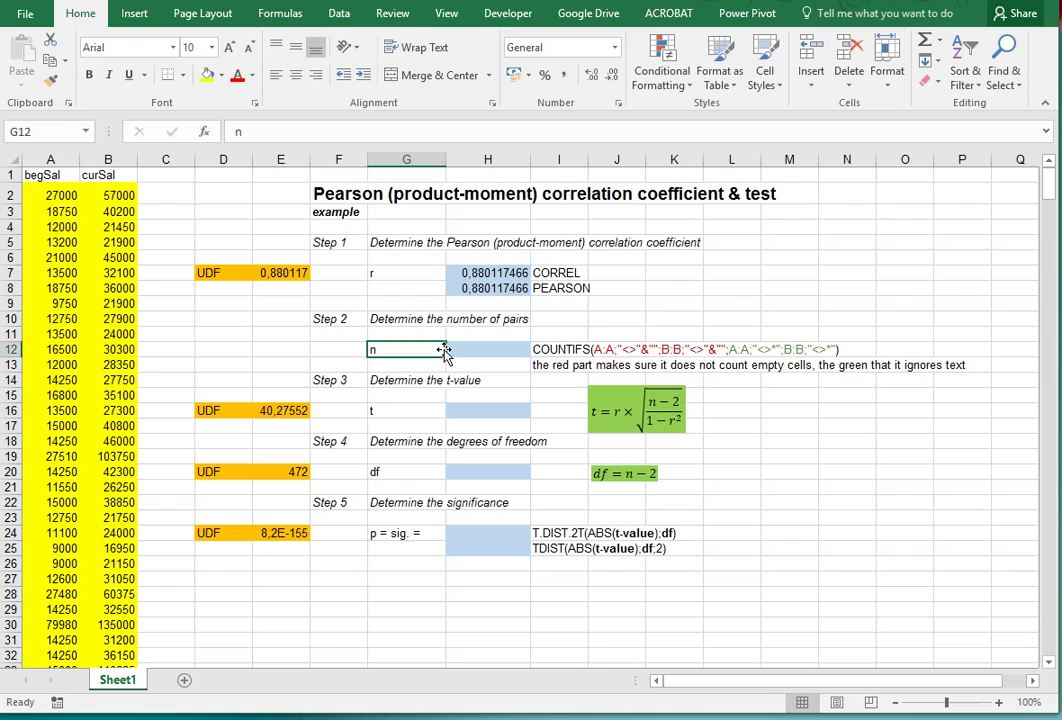
click(487, 347)
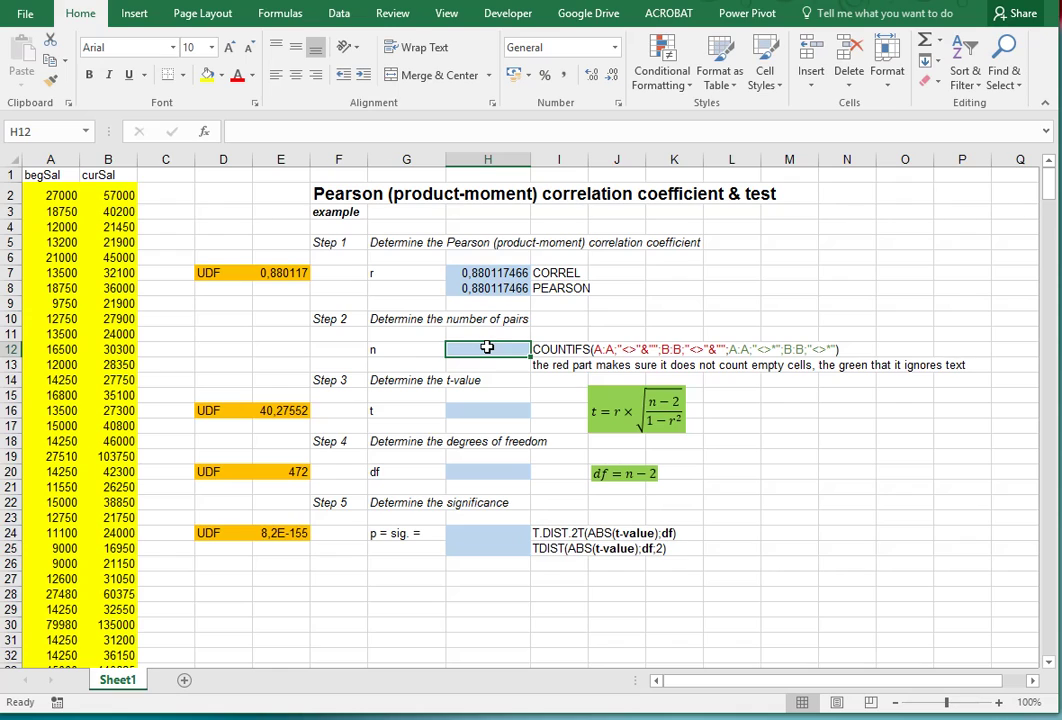
click(57, 213)
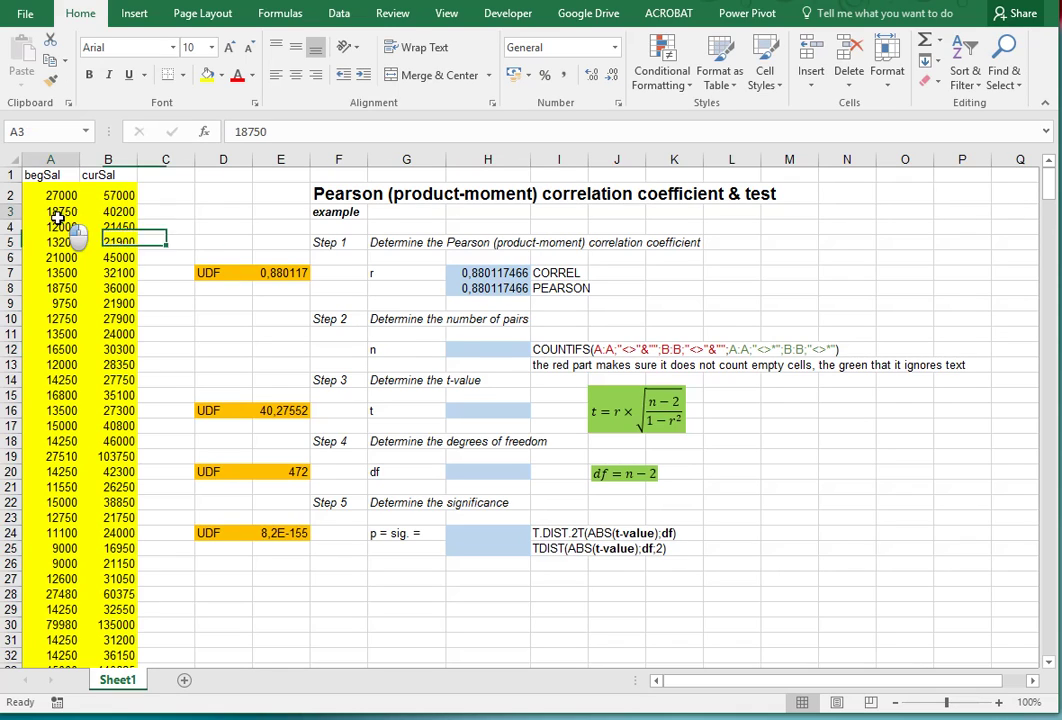
click(100, 212)
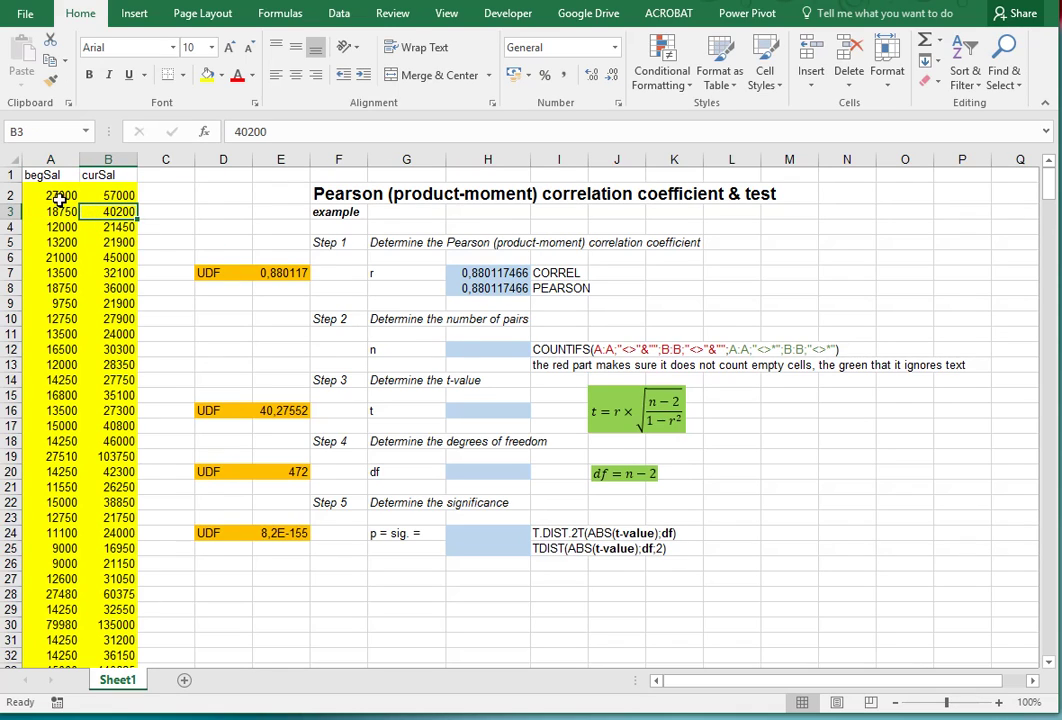
click(481, 352)
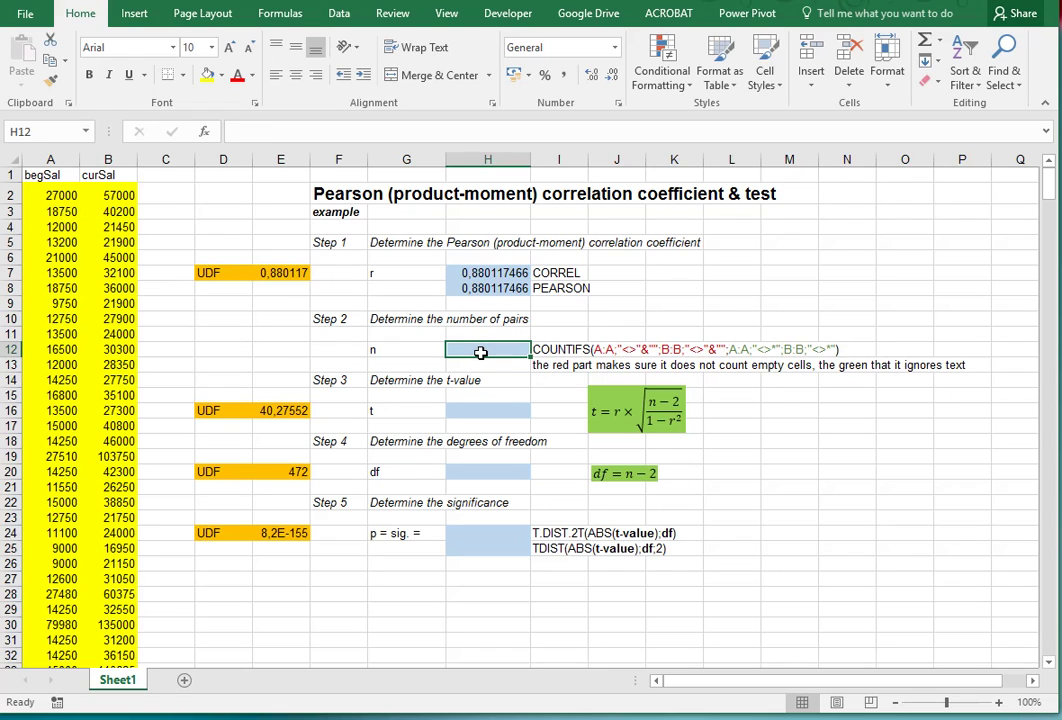
Step: Count non-empty, non-text begSal/curSal pairs in H12 with COUNTIFS, giving n = 474
text(=cou)
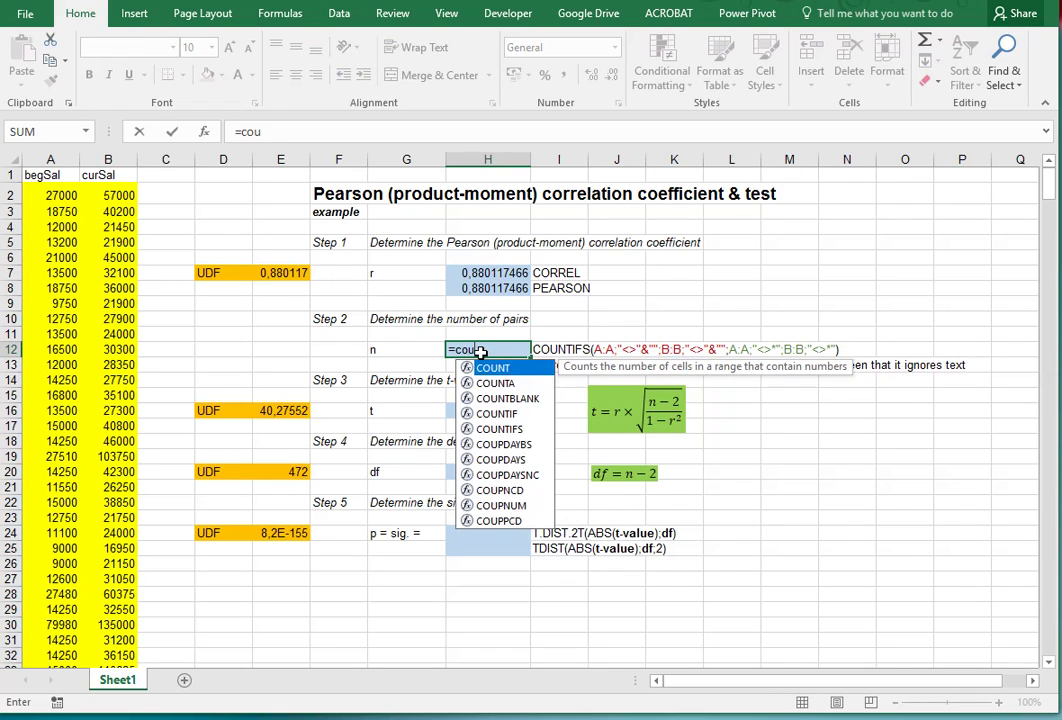
text(ntifs)
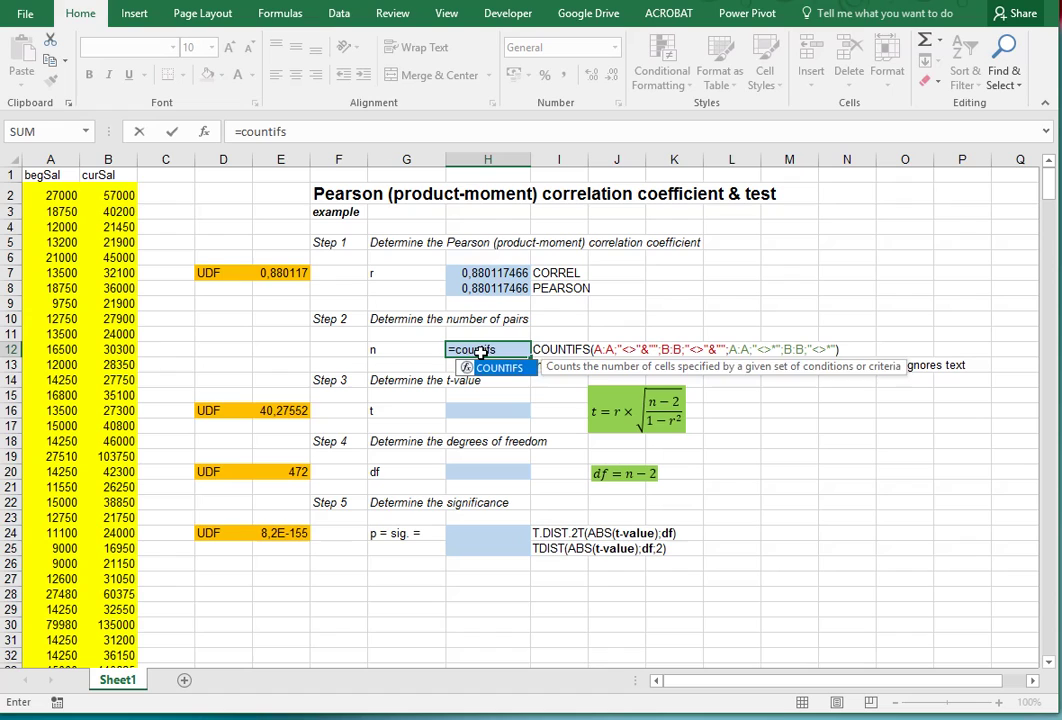
text((A:A)
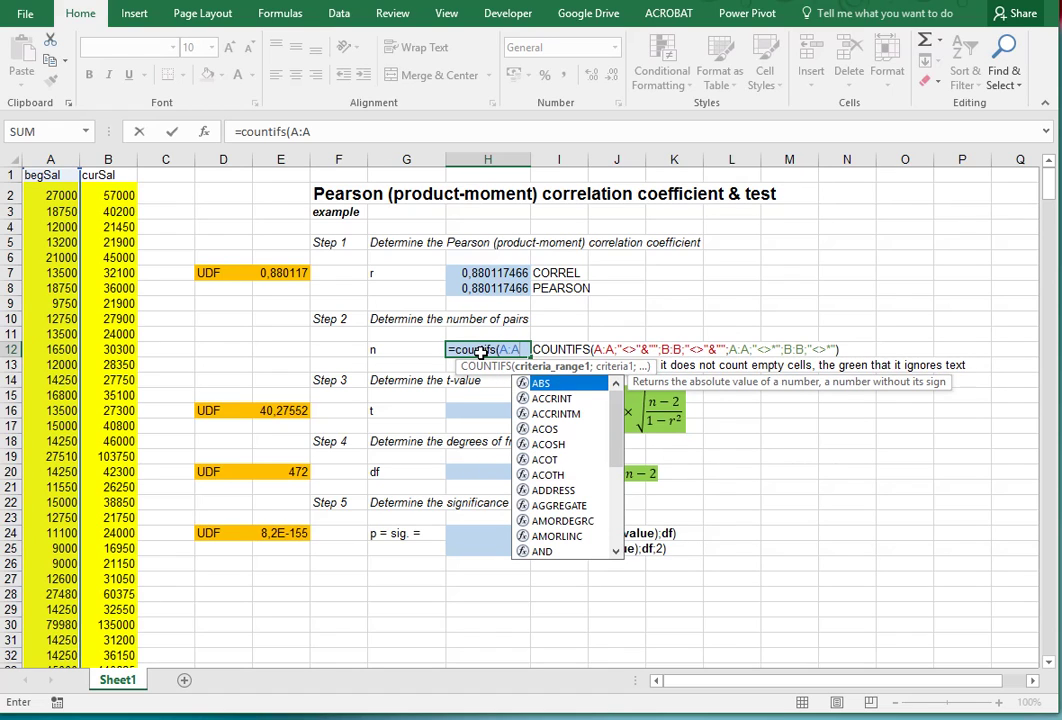
text(;)
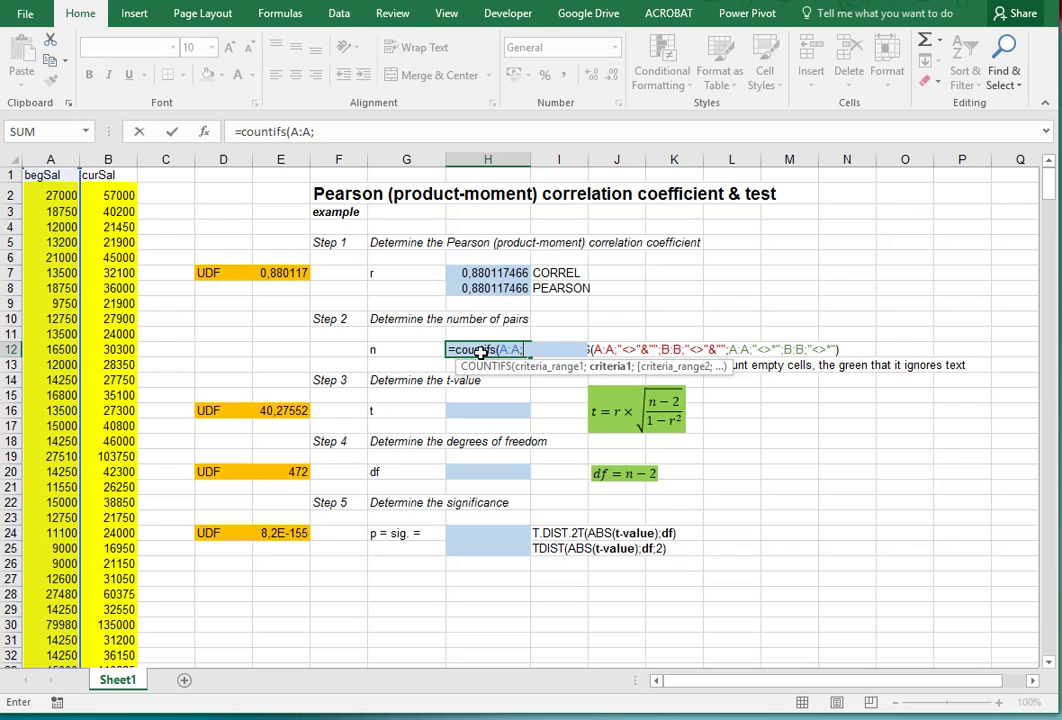
text( "<>"&"";)
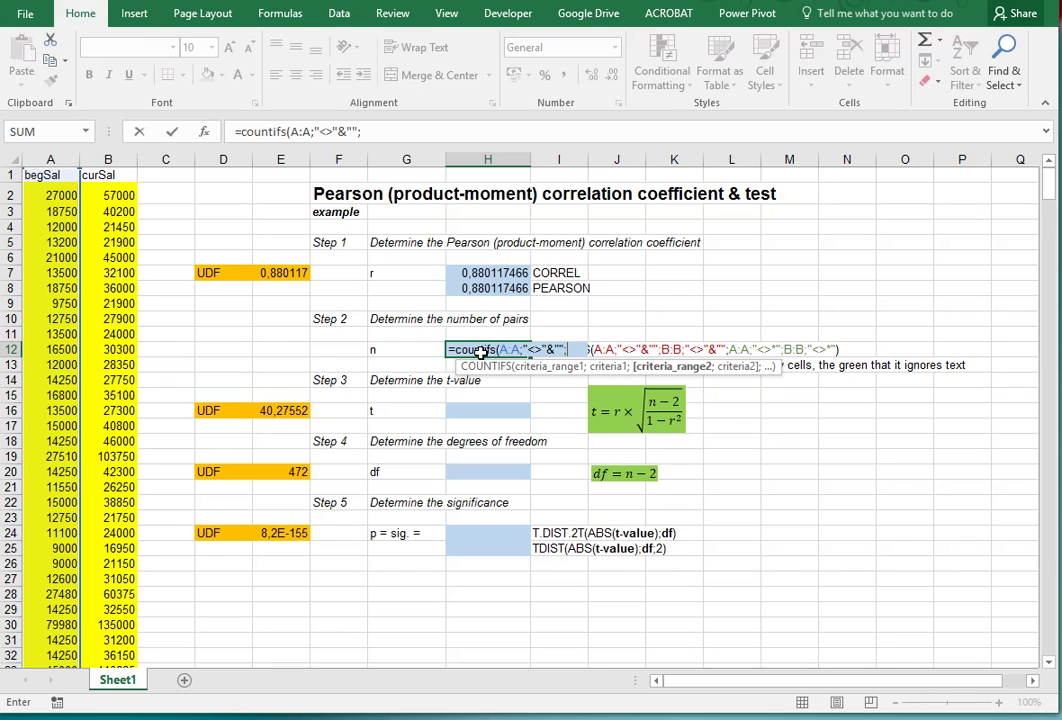
text(B:B)
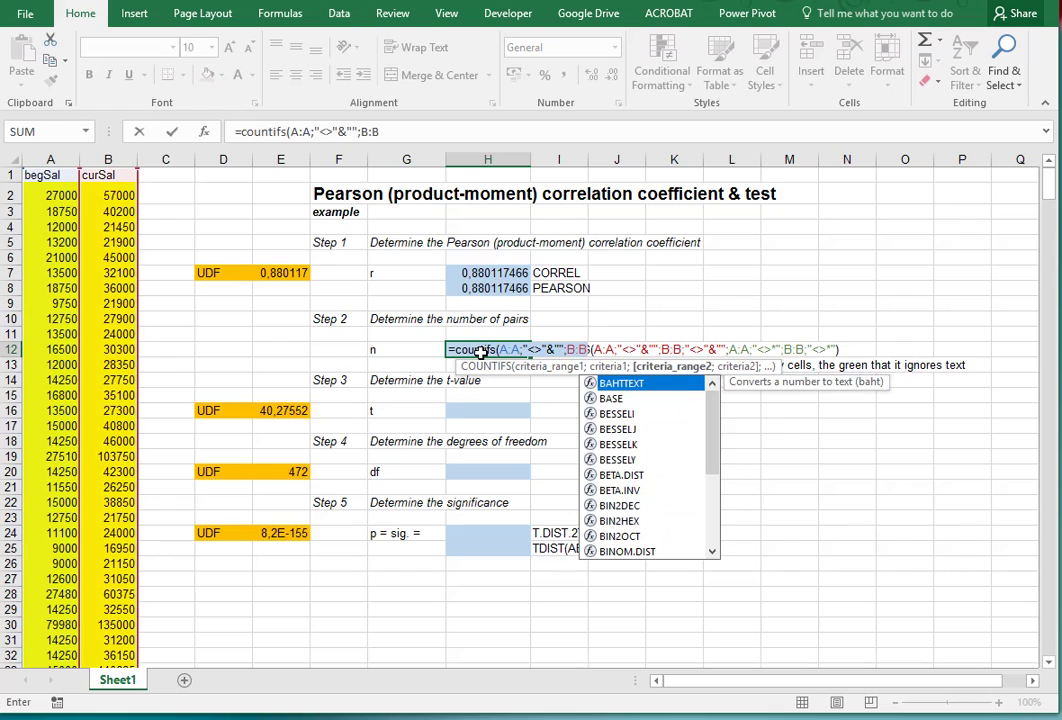
text(;"<)
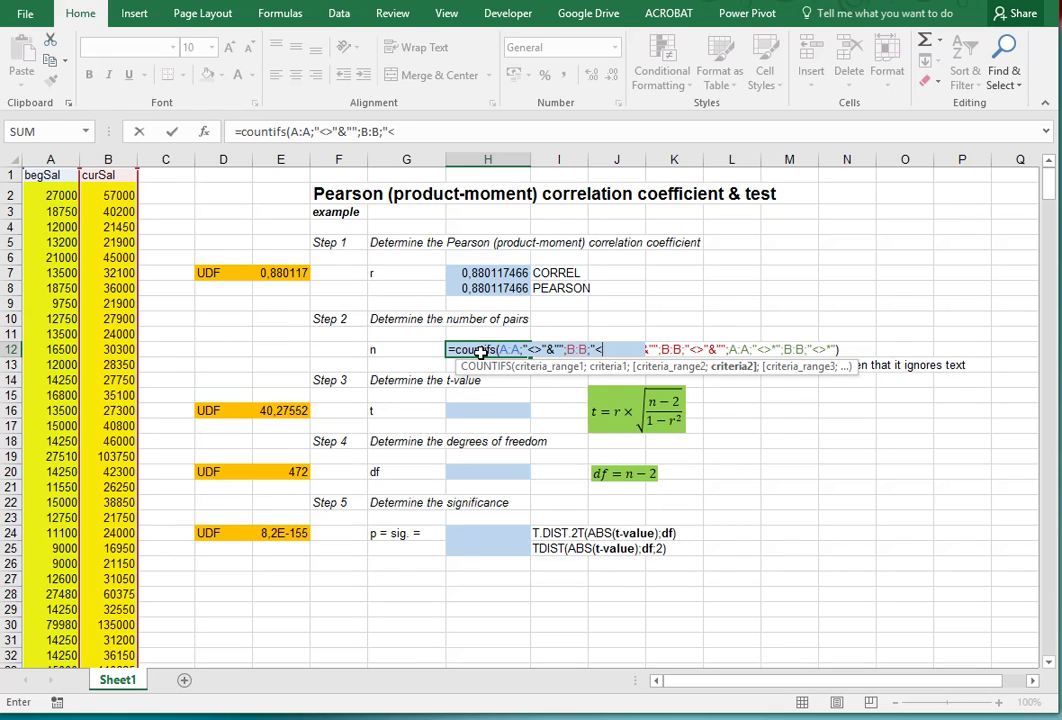
text(>"&"")
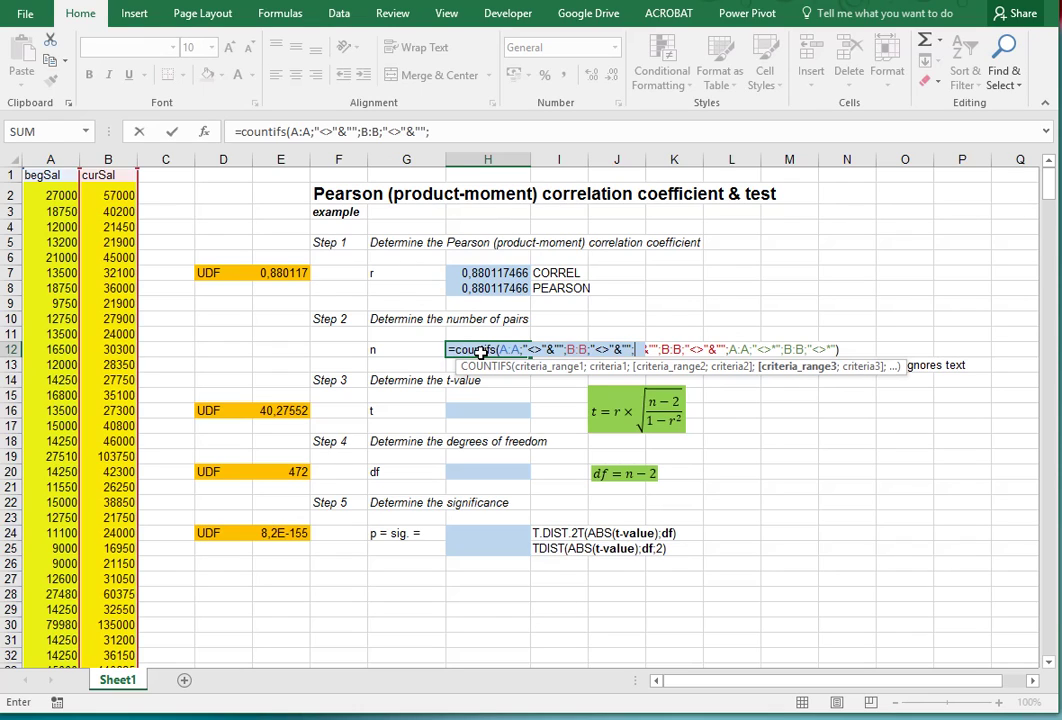
text(;A:A)
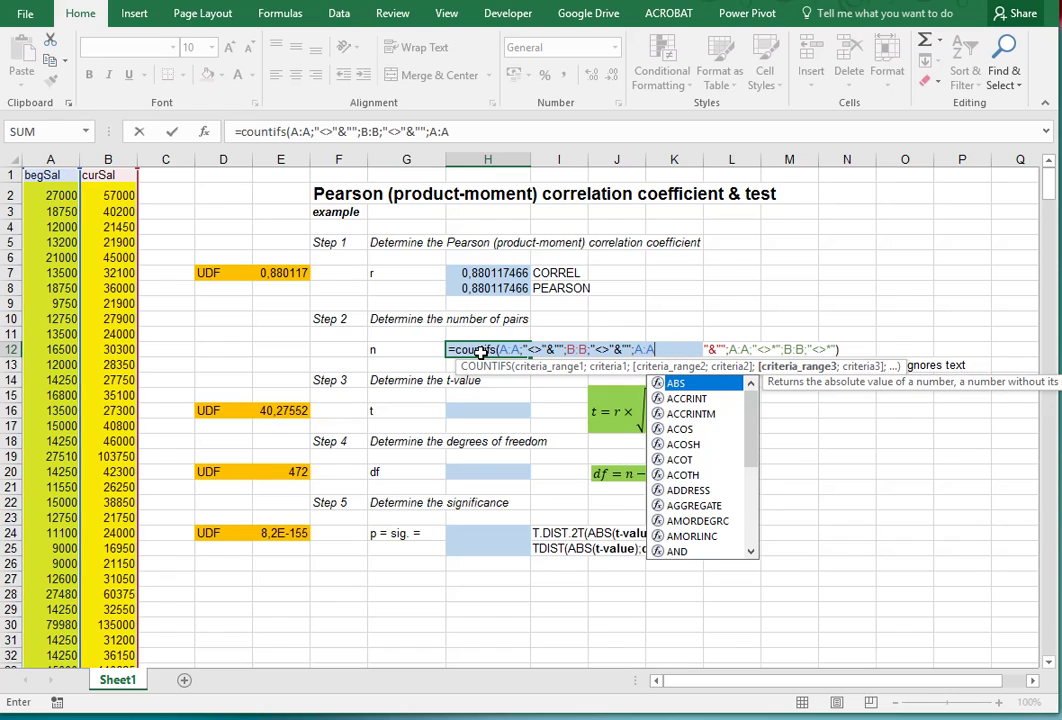
text(;)
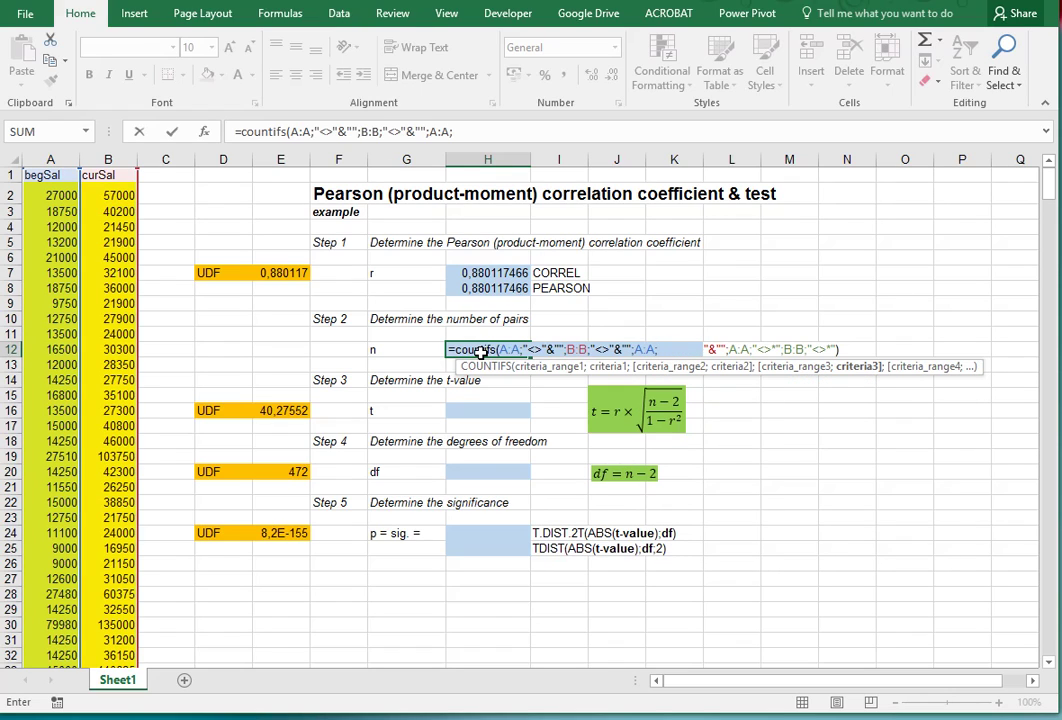
text("<>*";)
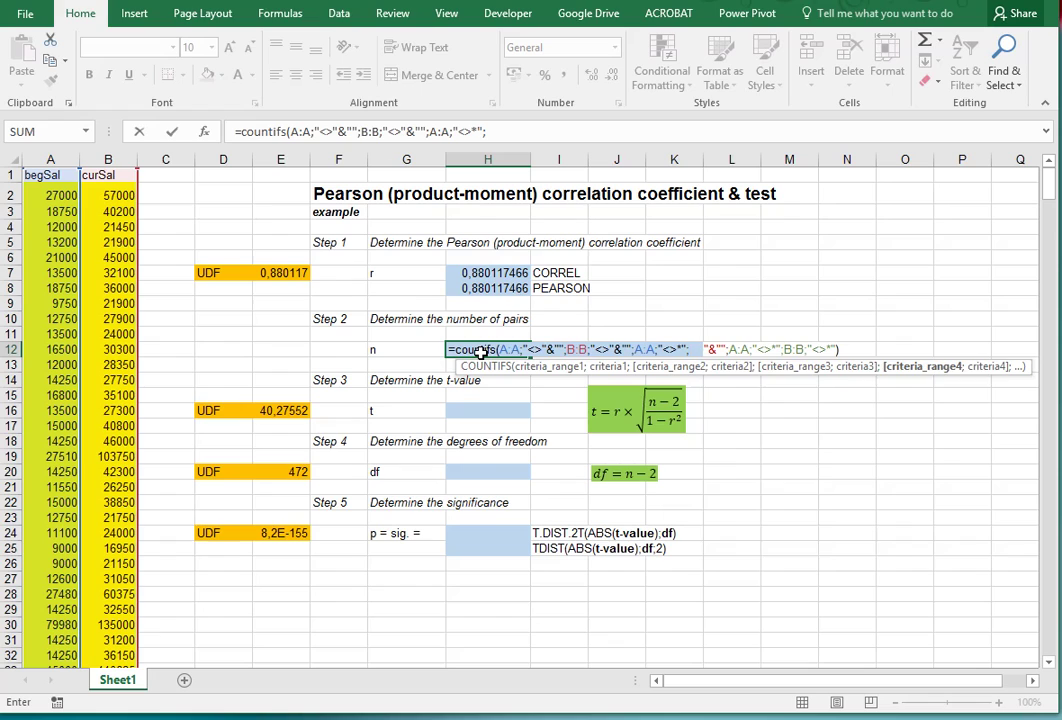
text(B:B)
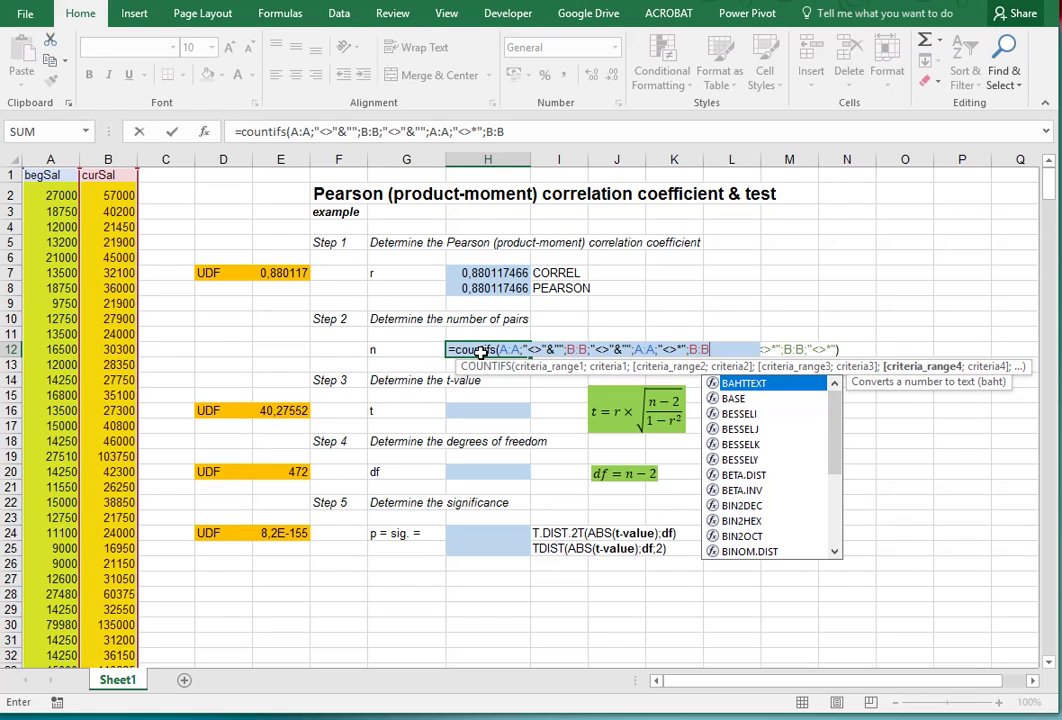
text(;)
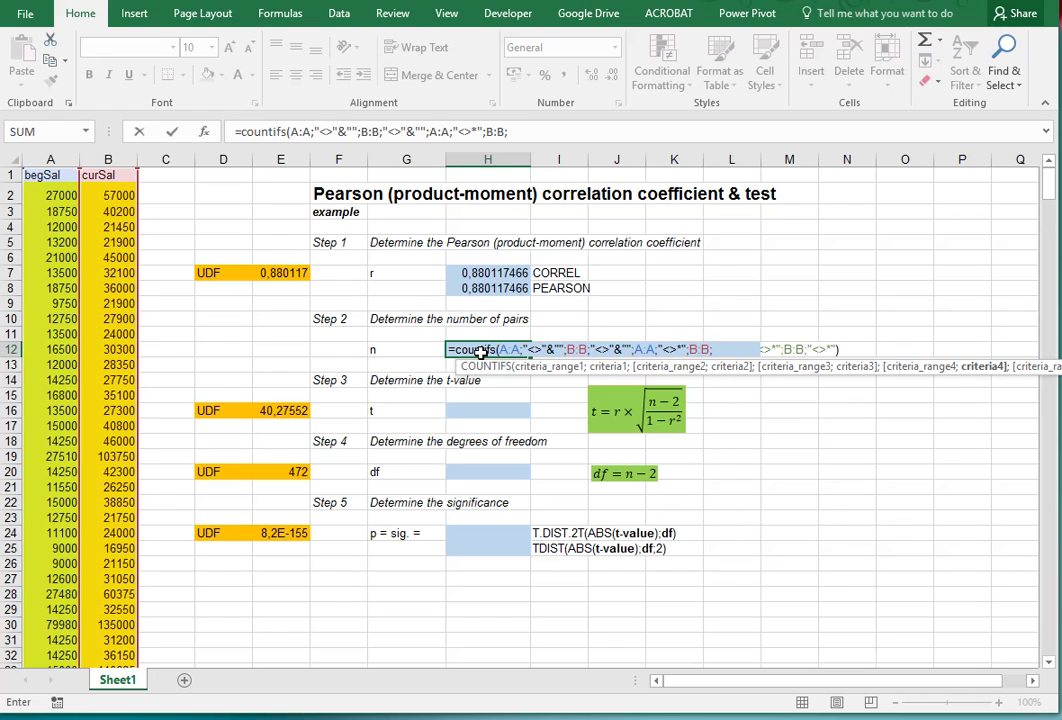
text("<>*"))
key(ctrl+Return)
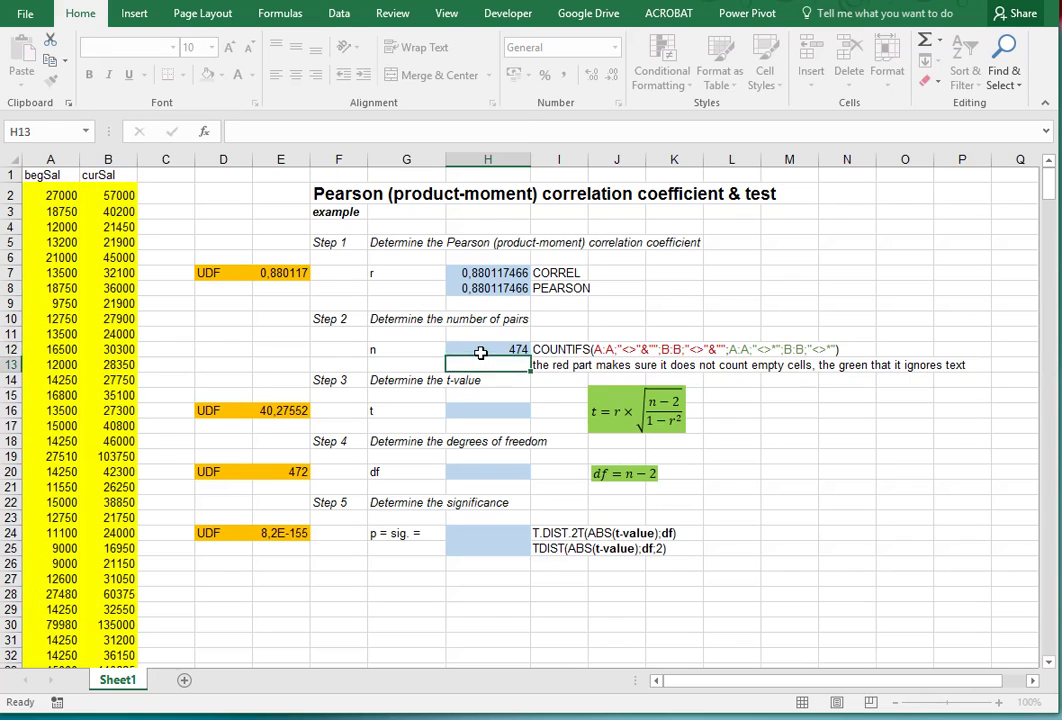
click(484, 411)
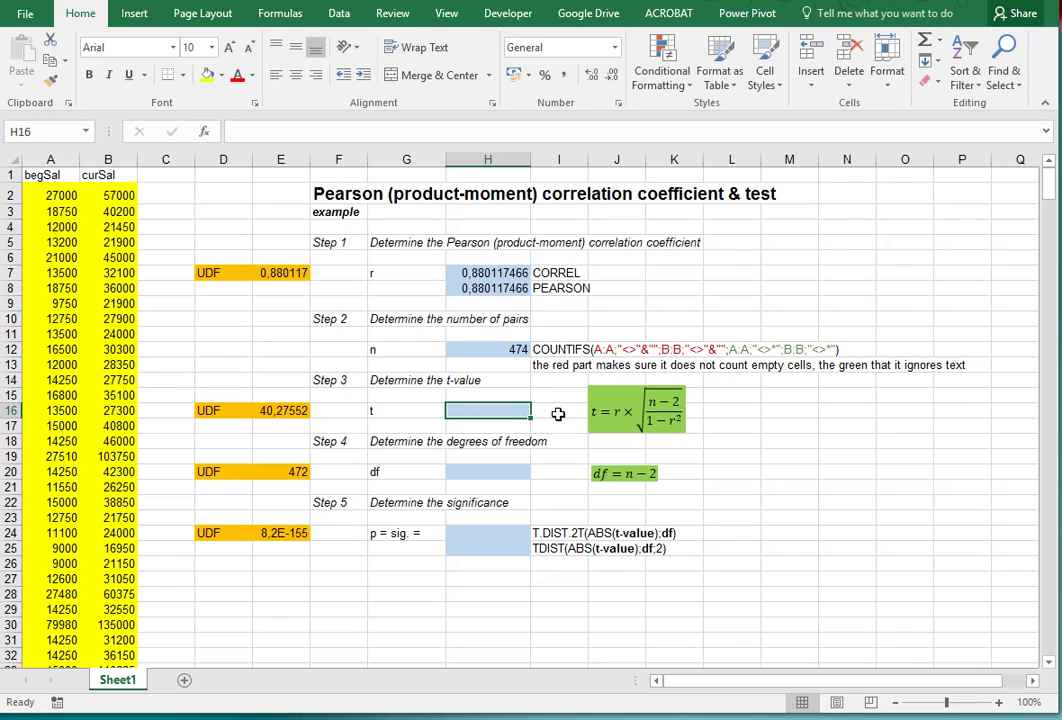
Step: Enter =H7*SQRT((H12-2)/(1-H7^2)) in H16, giving t = 40,27552303
text(=)
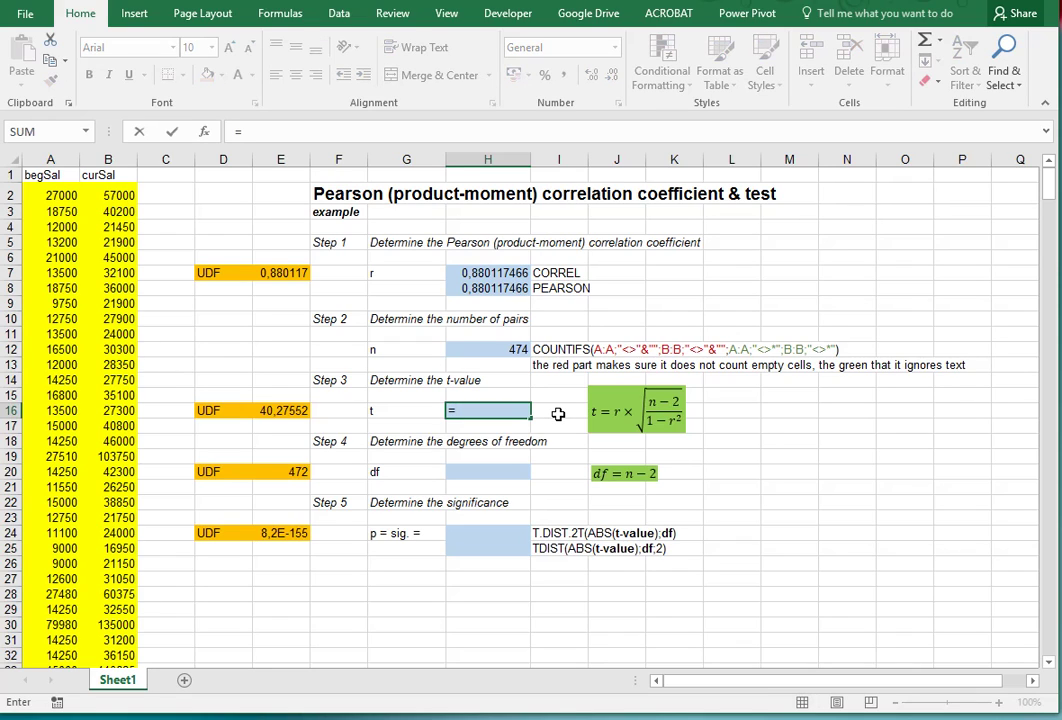
click(485, 273)
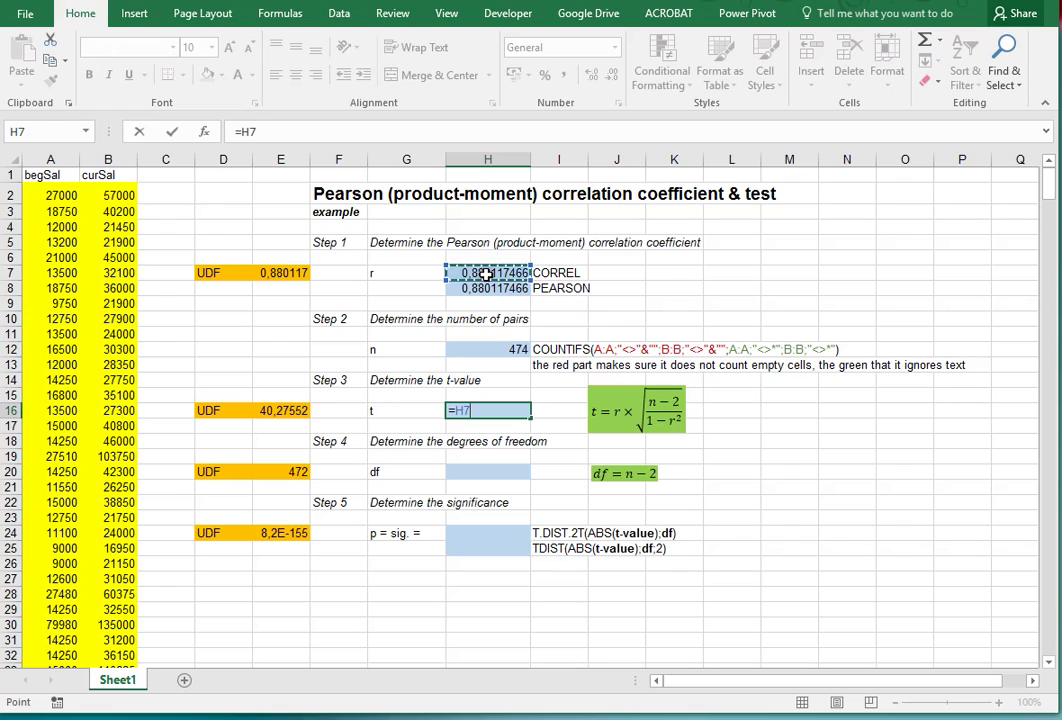
text(*sqr)
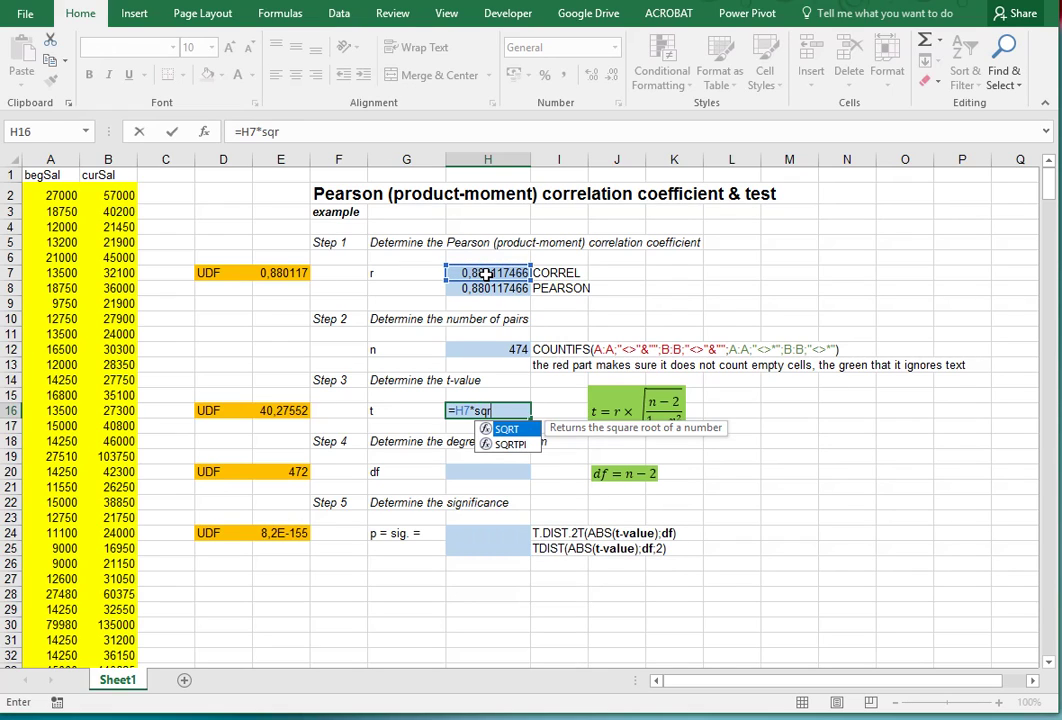
text(t(()
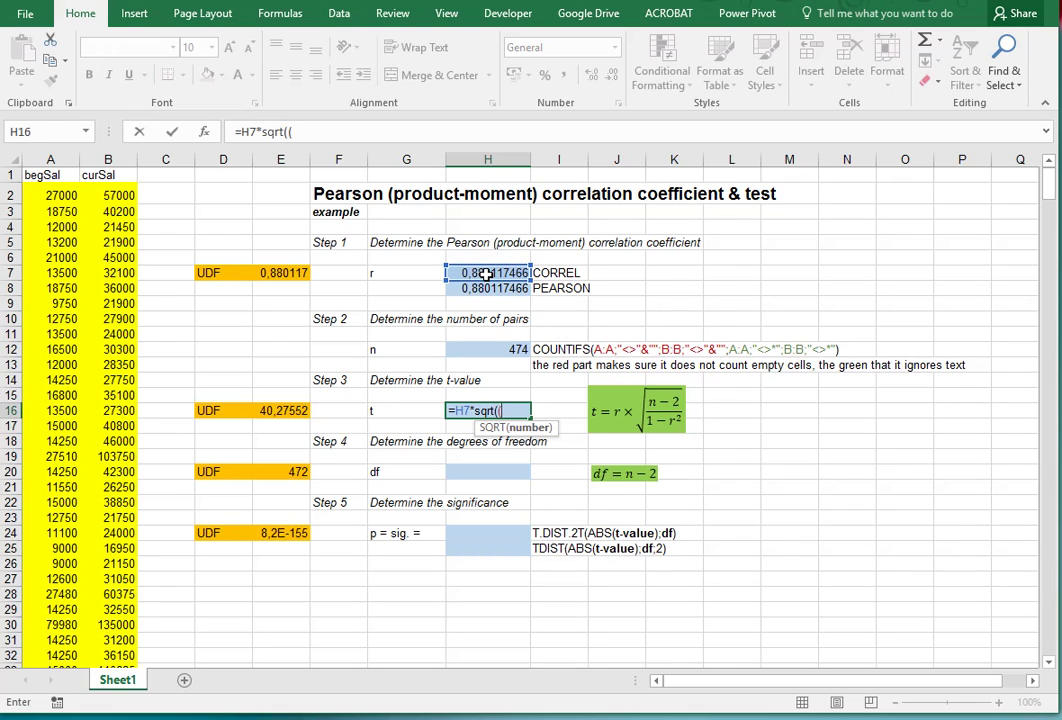
click(484, 350)
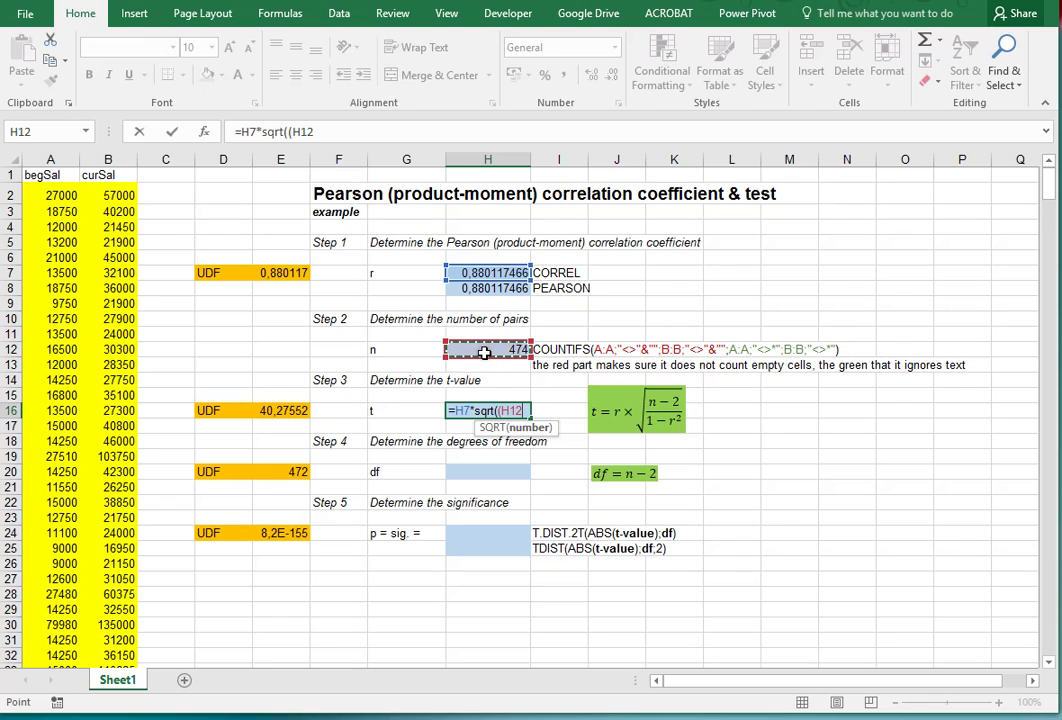
text(-2)
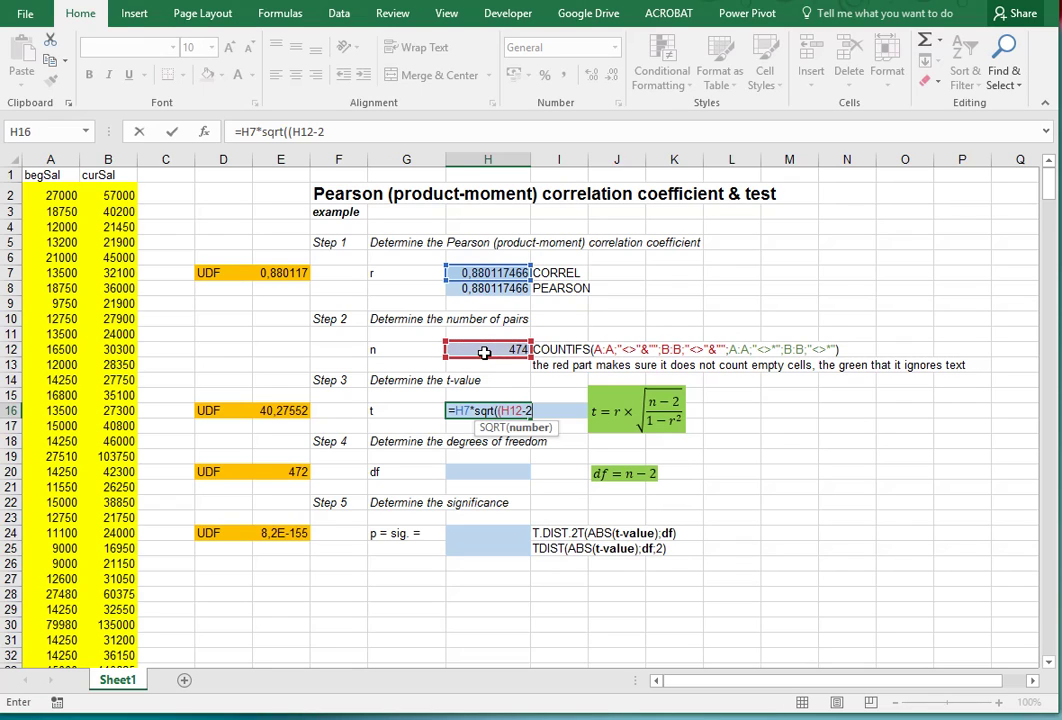
text()/(1-)
click(485, 273)
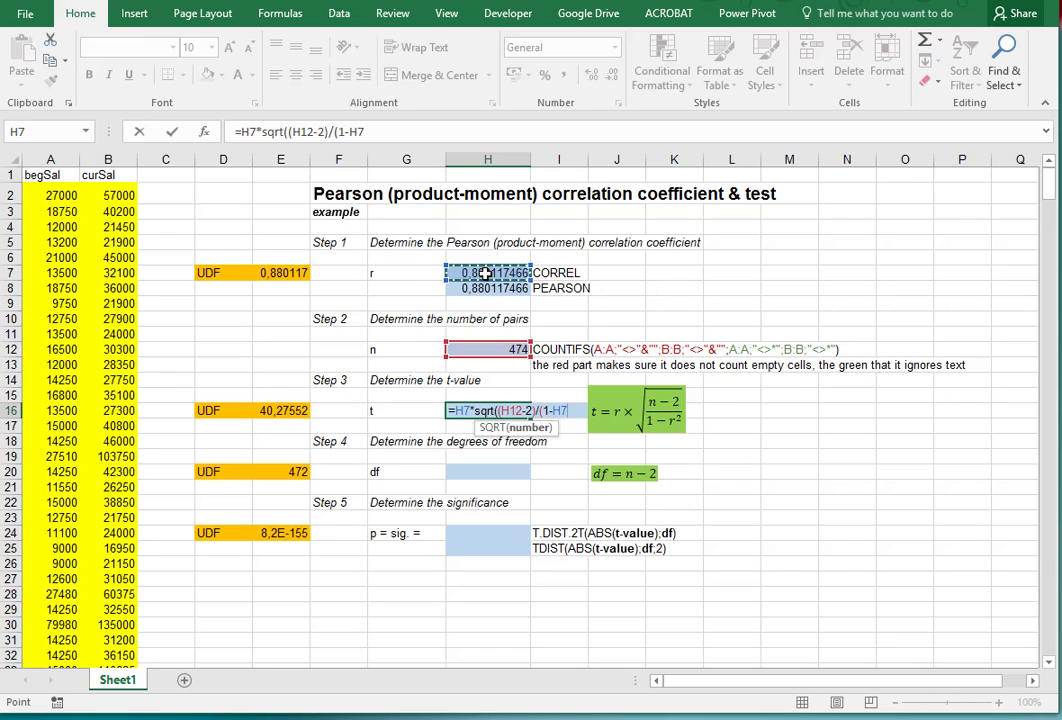
text(^2)))
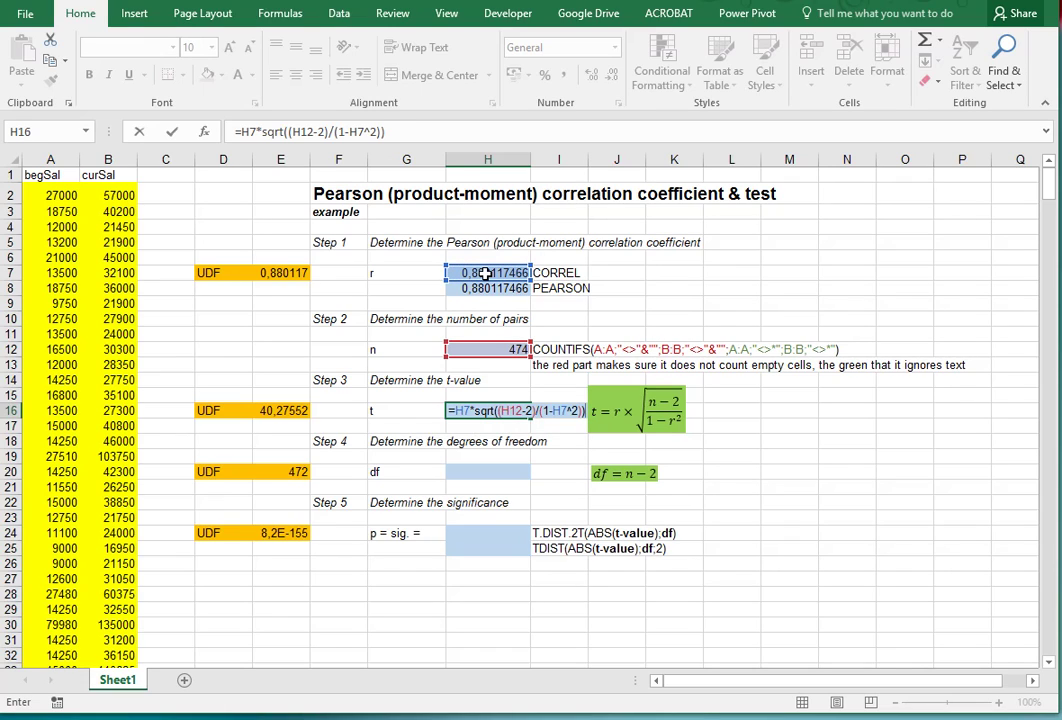
key(Return)
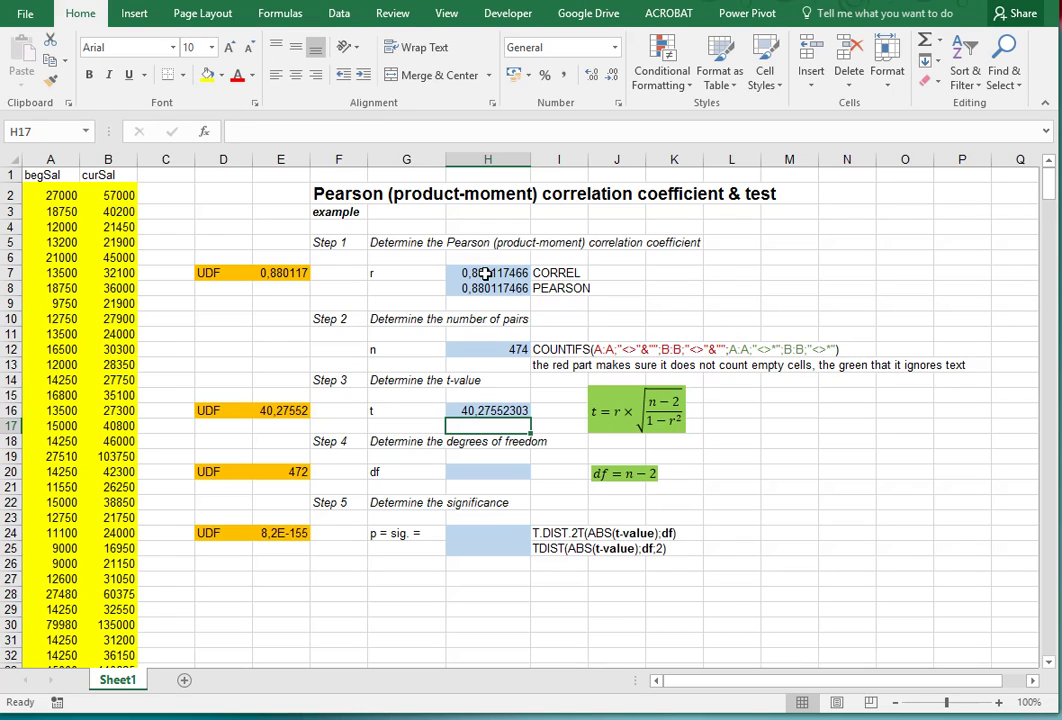
Step: Enter =H12-2 in H20 so the degrees of freedom show 472
click(492, 471)
text(=)
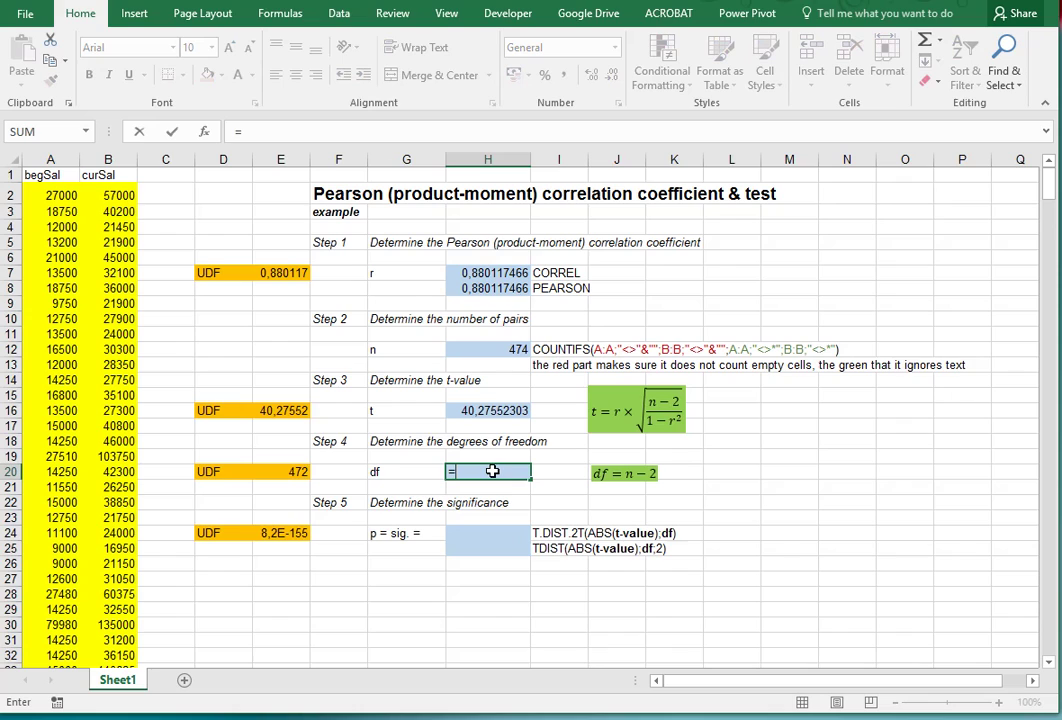
click(499, 352)
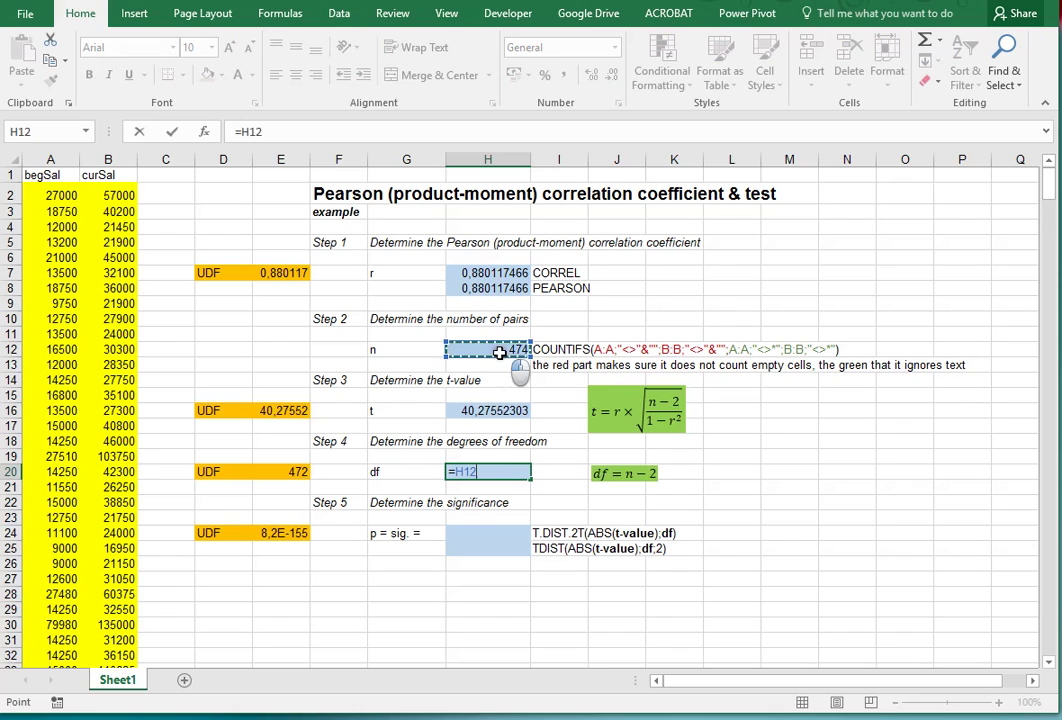
text(-2)
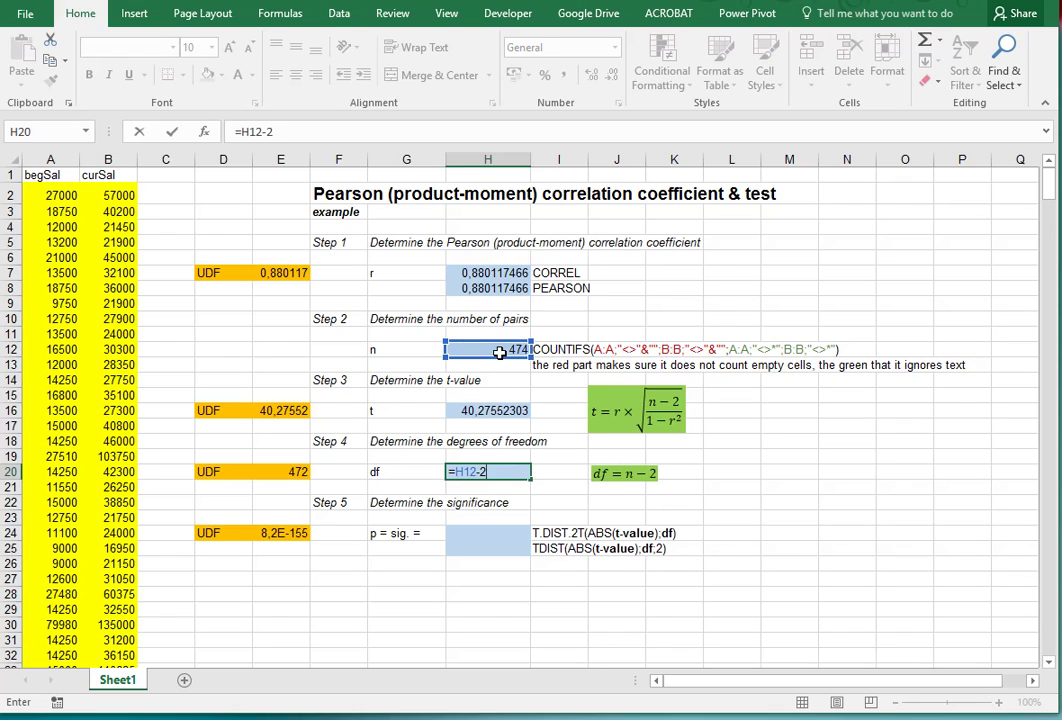
key(Return)
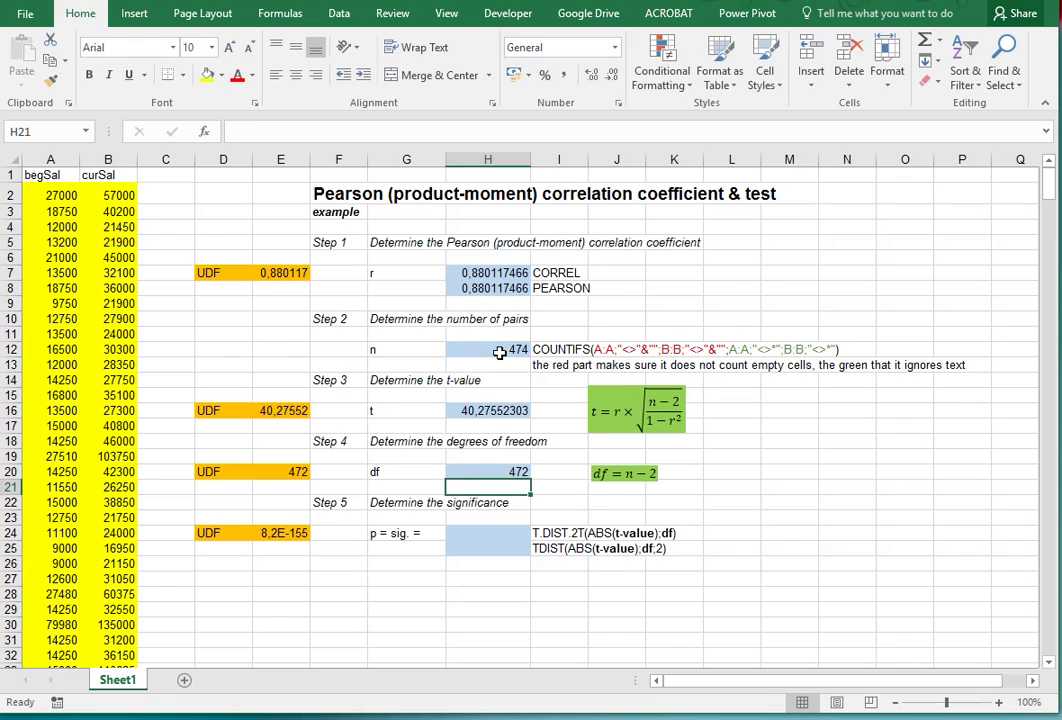
click(495, 533)
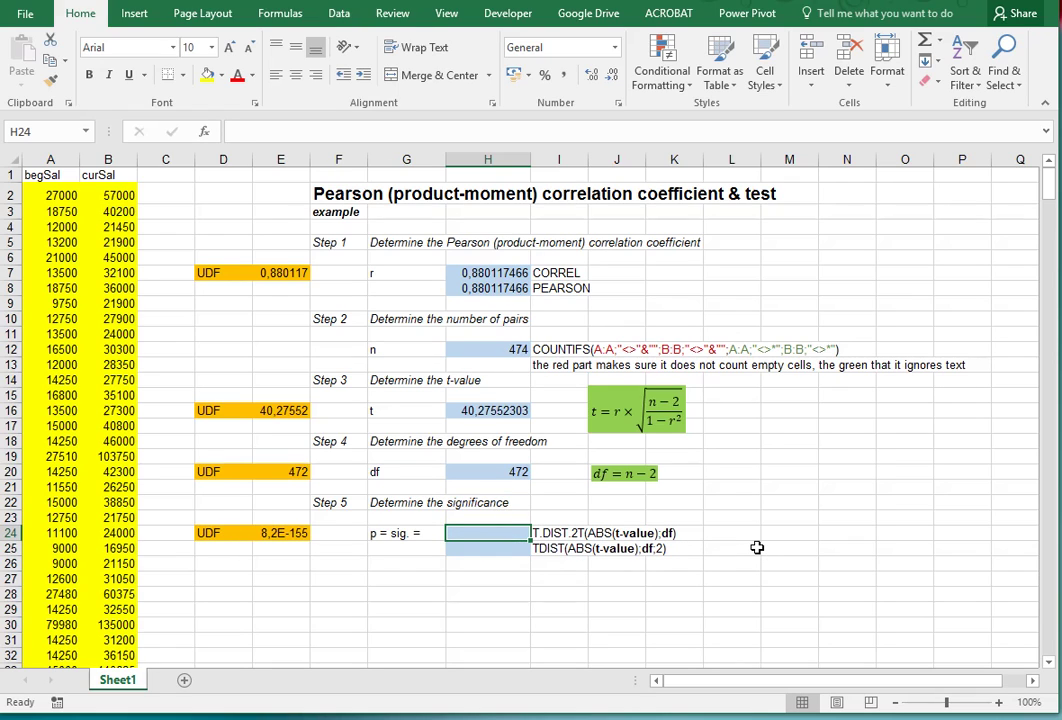
Step: Enter =T.DIST.2T(ABS(H16);H20) in H24, fixing the missing parenthesis, giving 8,2032E-155
text(=t.d)
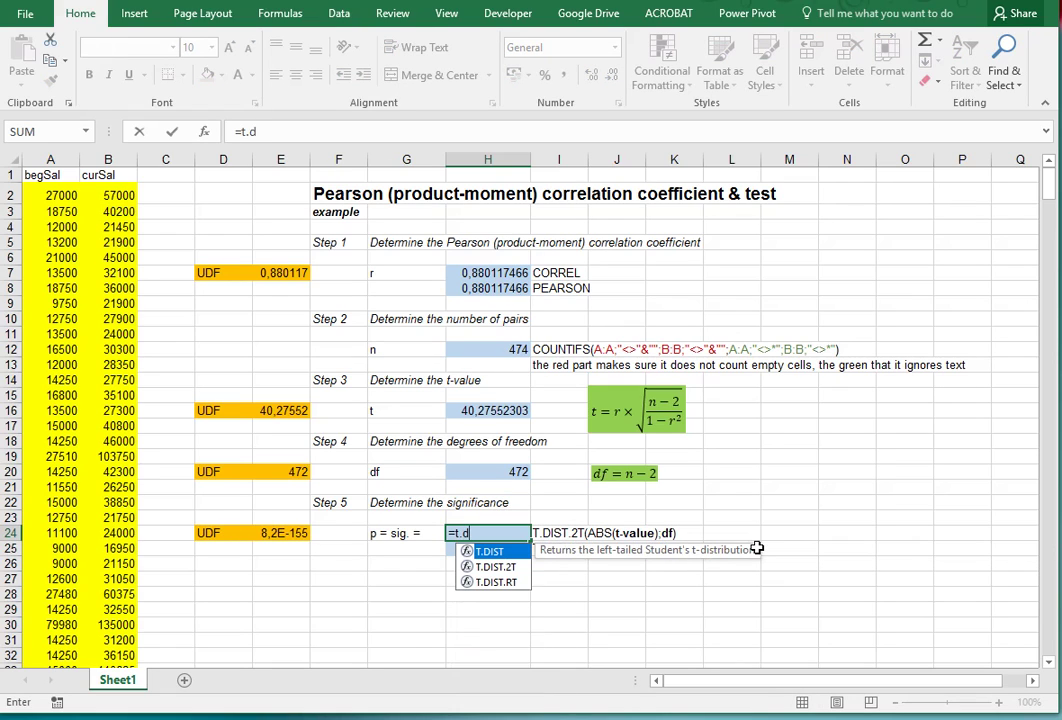
text(ist.)
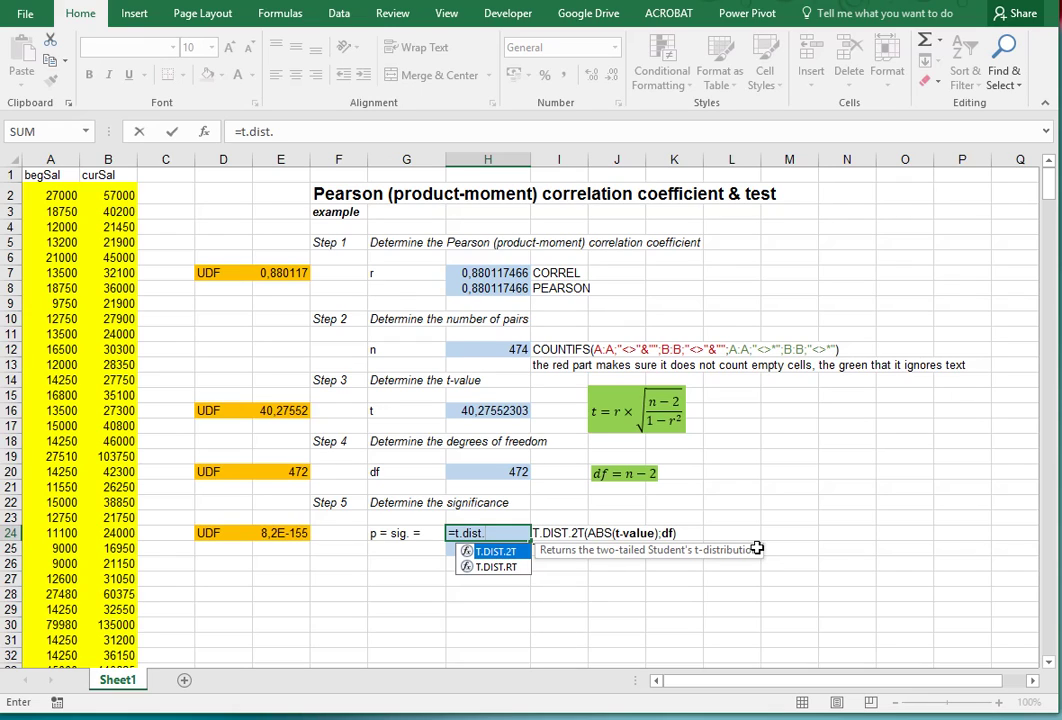
key(Tab)
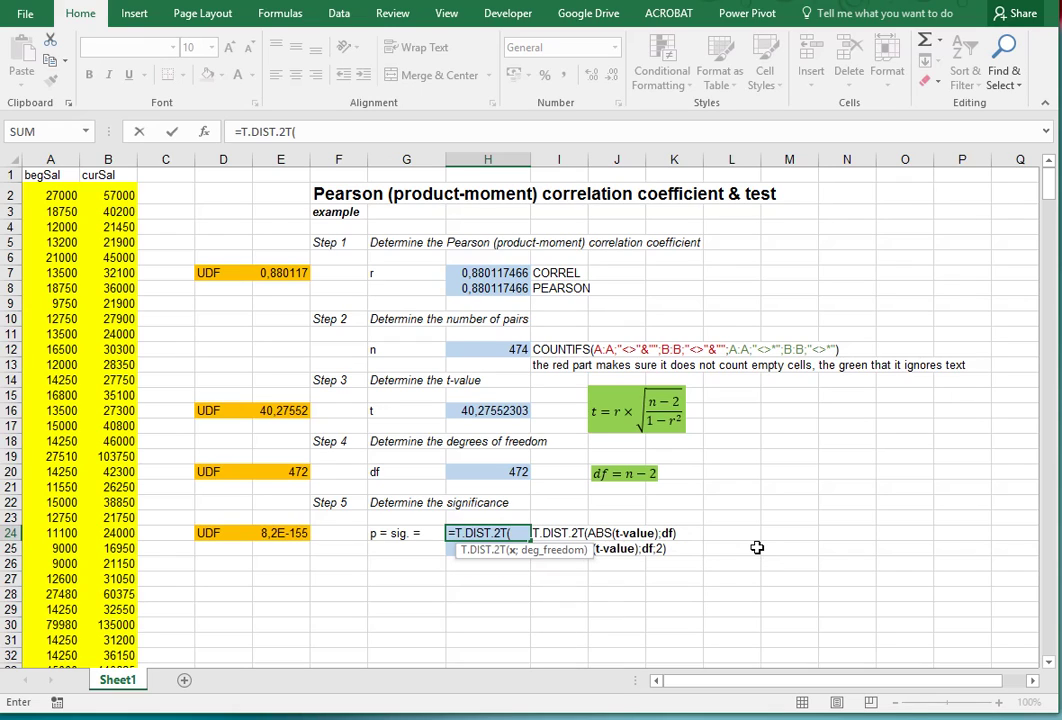
text(abs()
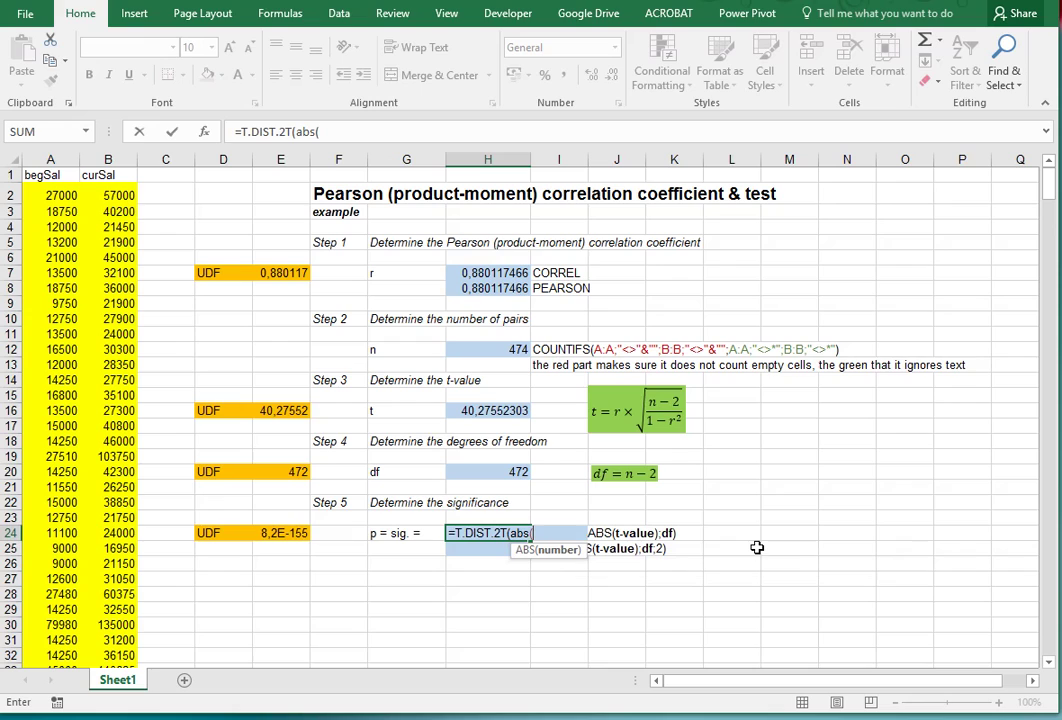
click(478, 410)
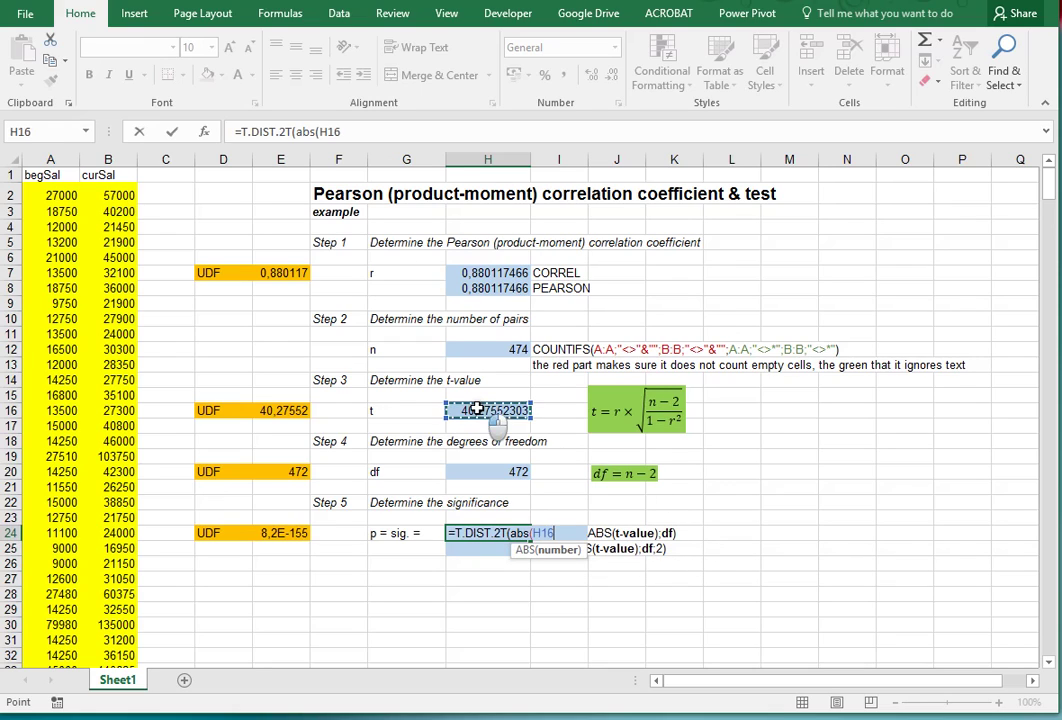
text();)
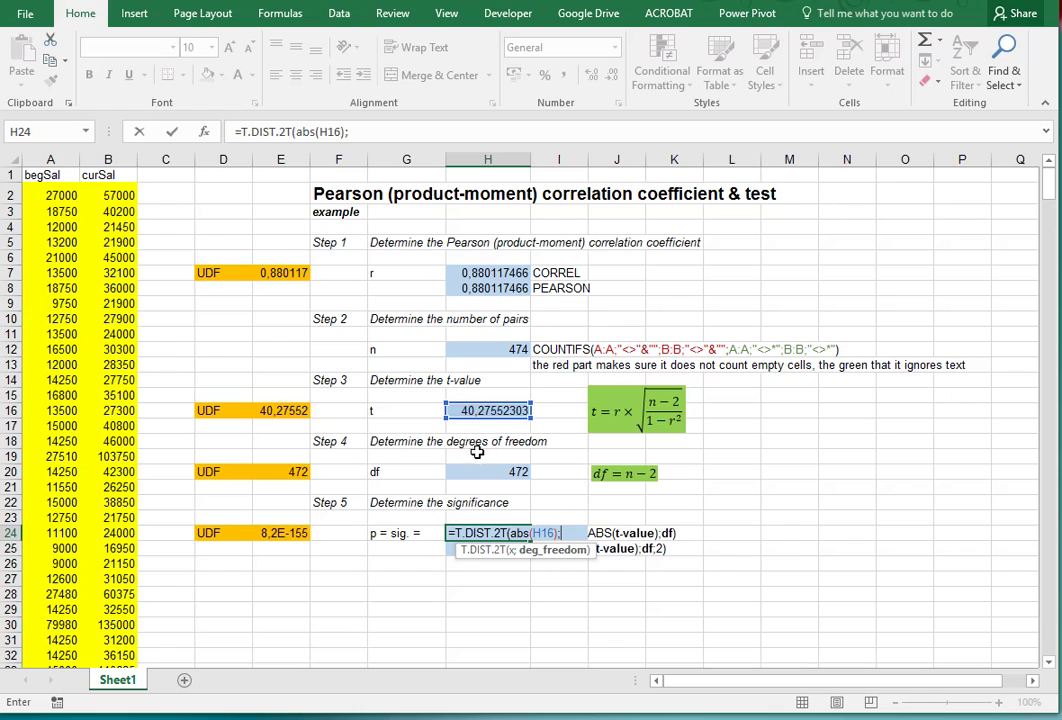
click(481, 472)
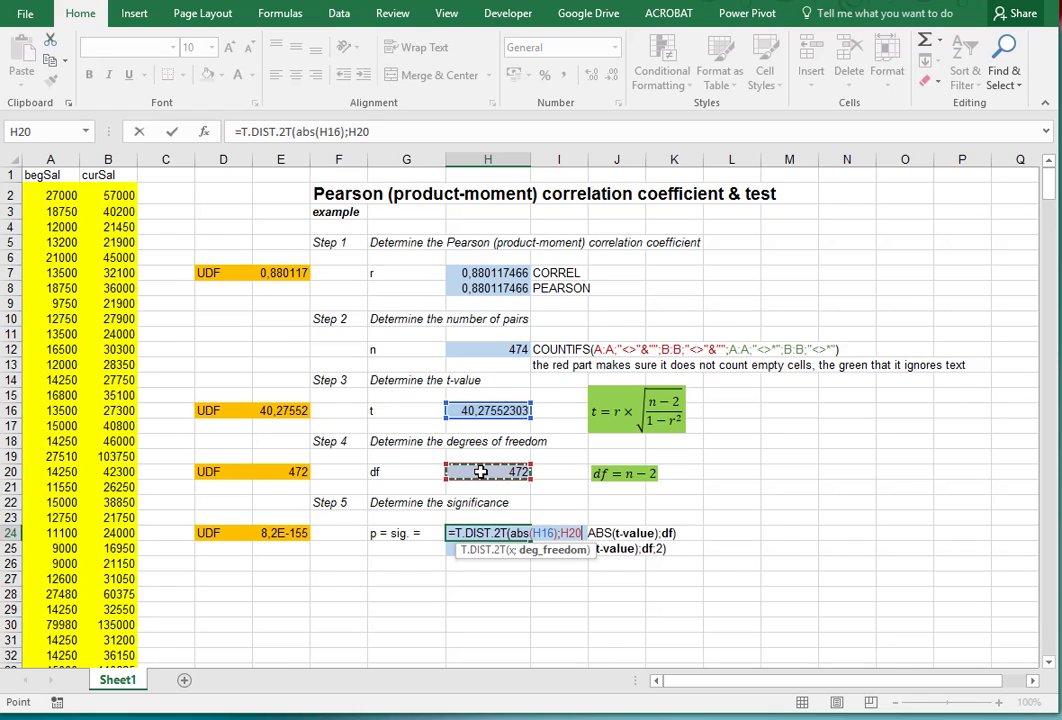
key(Return)
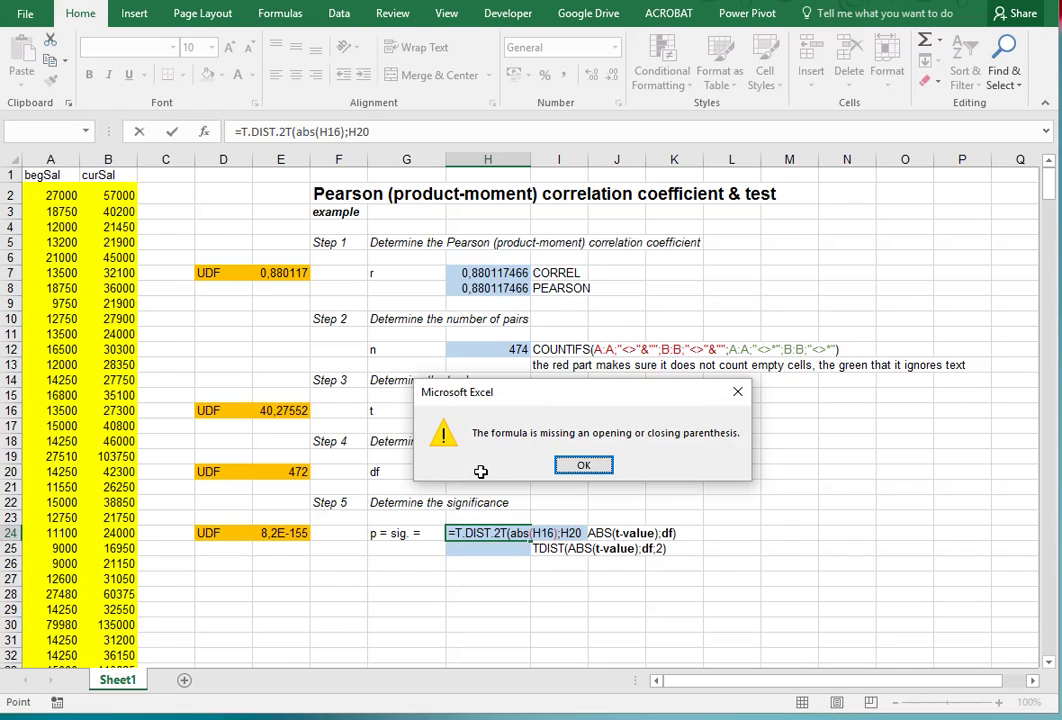
key(Return)
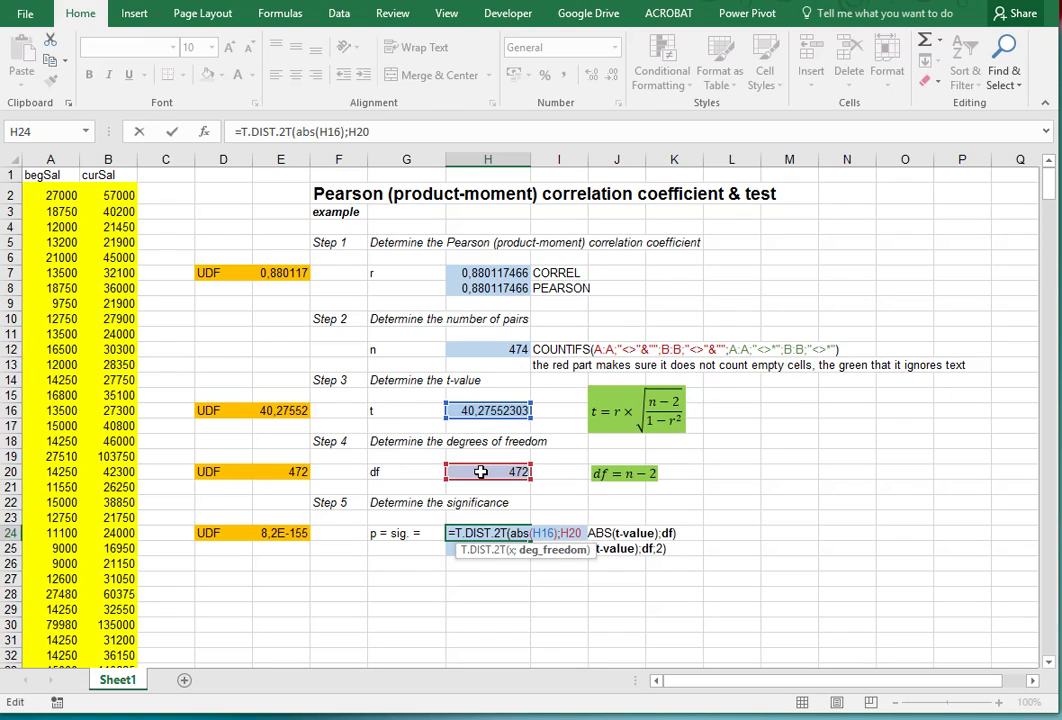
text())
key(Return)
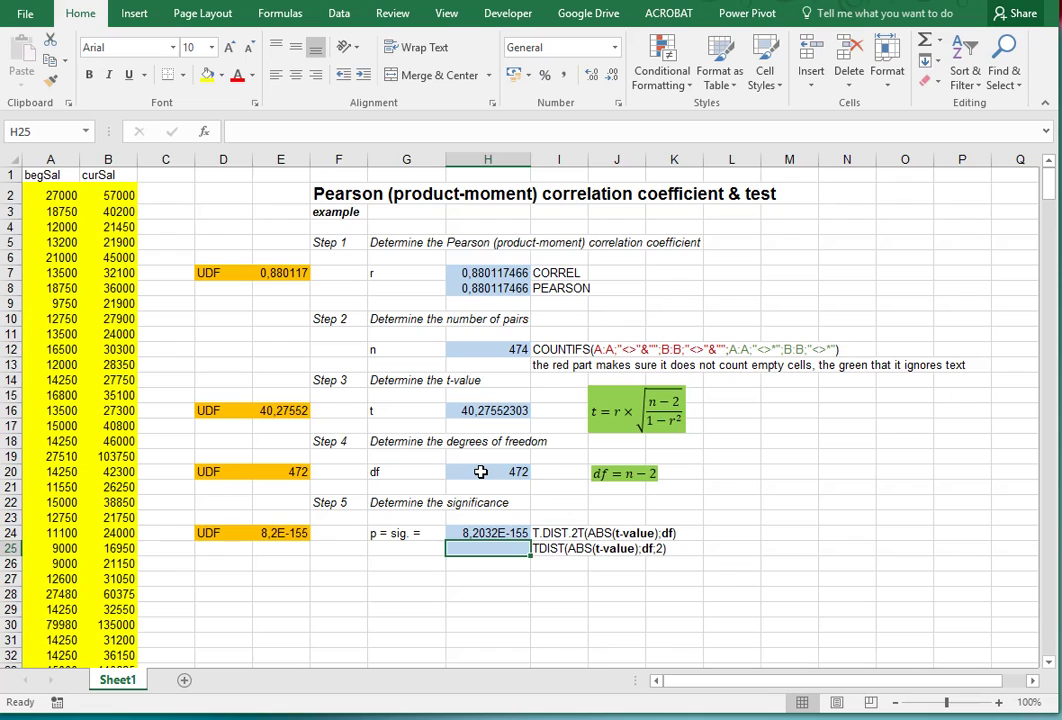
Step: Enter =TDIST(ABS(H16);H20;2) in H25, matching the 8,2032E-155 significance
text(=t)
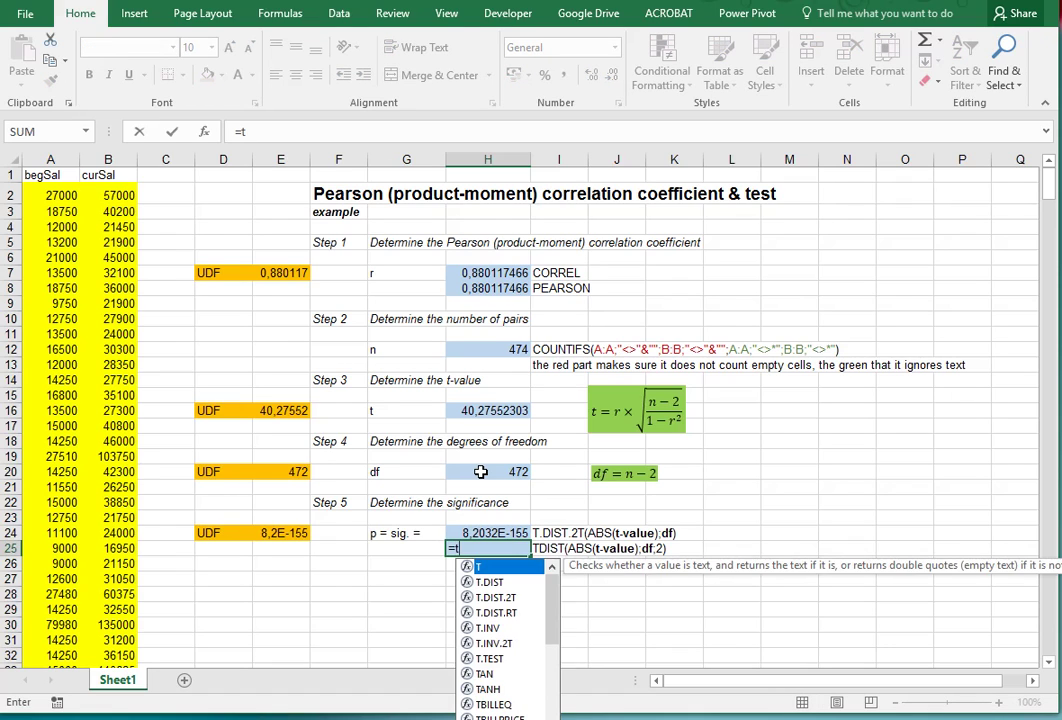
text(dist()
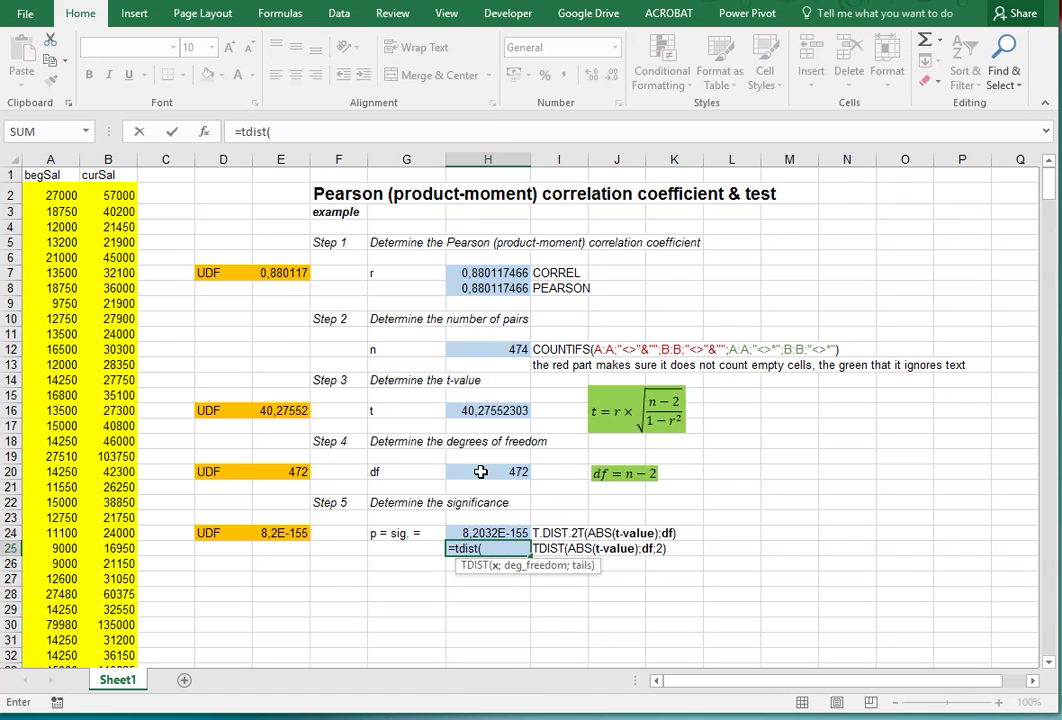
text(ab)
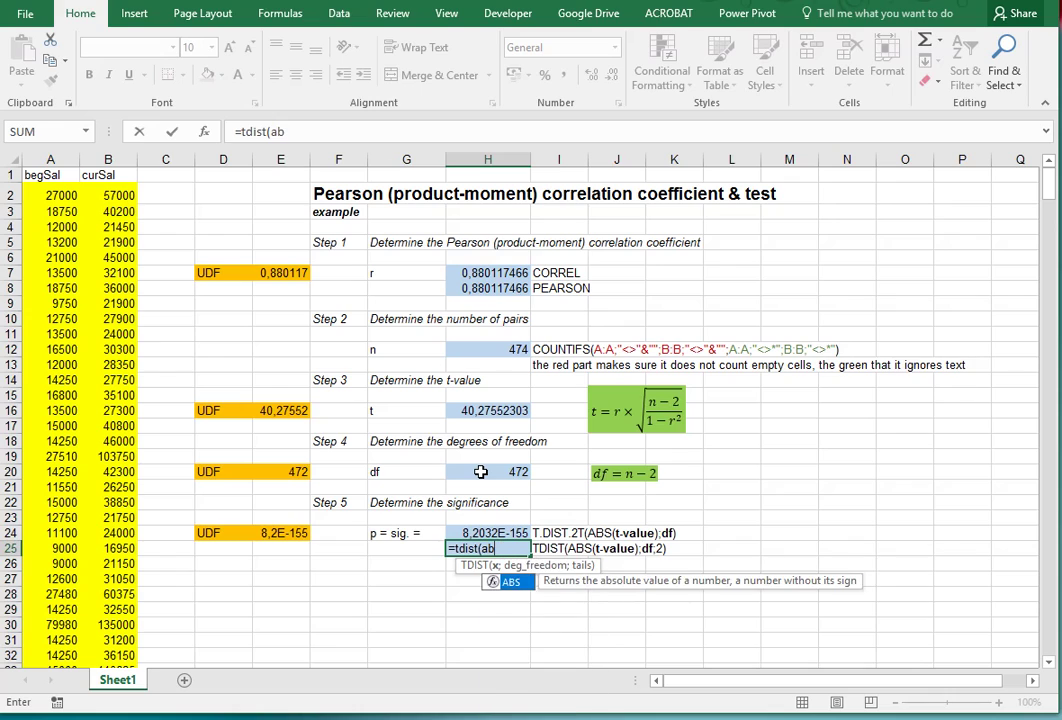
text(s()
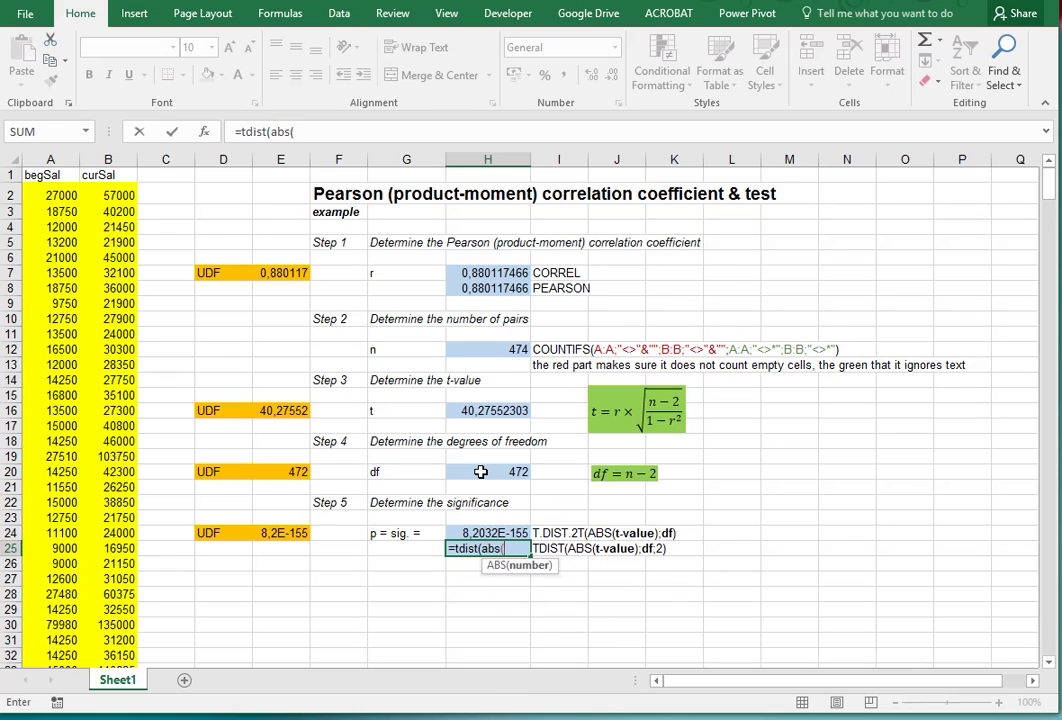
click(487, 410)
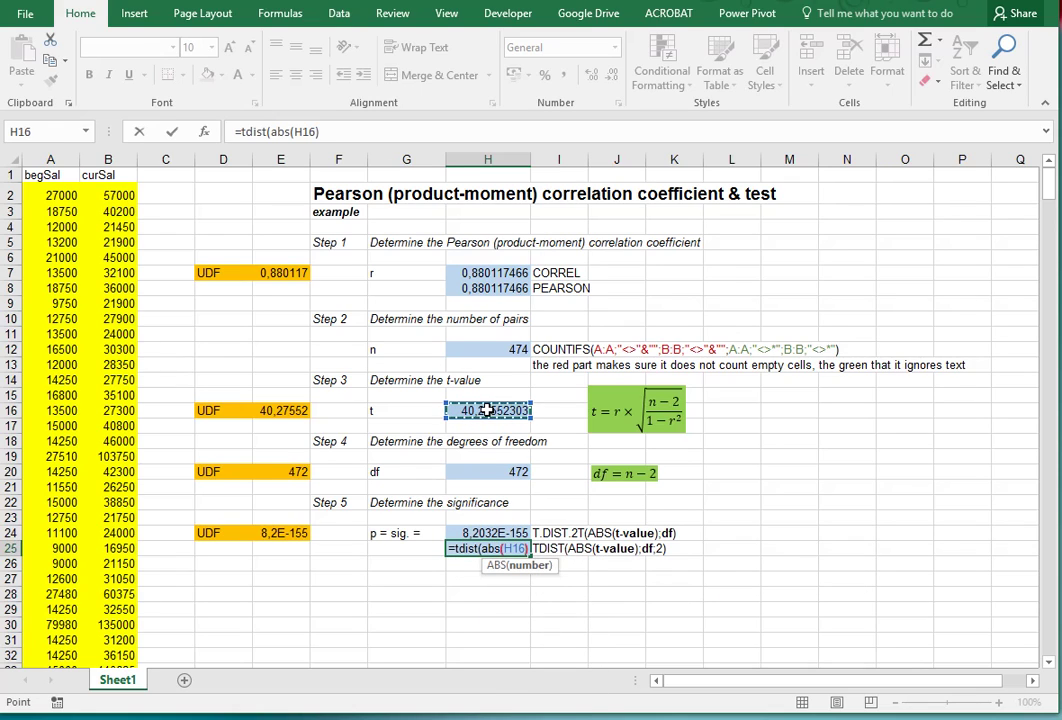
text();)
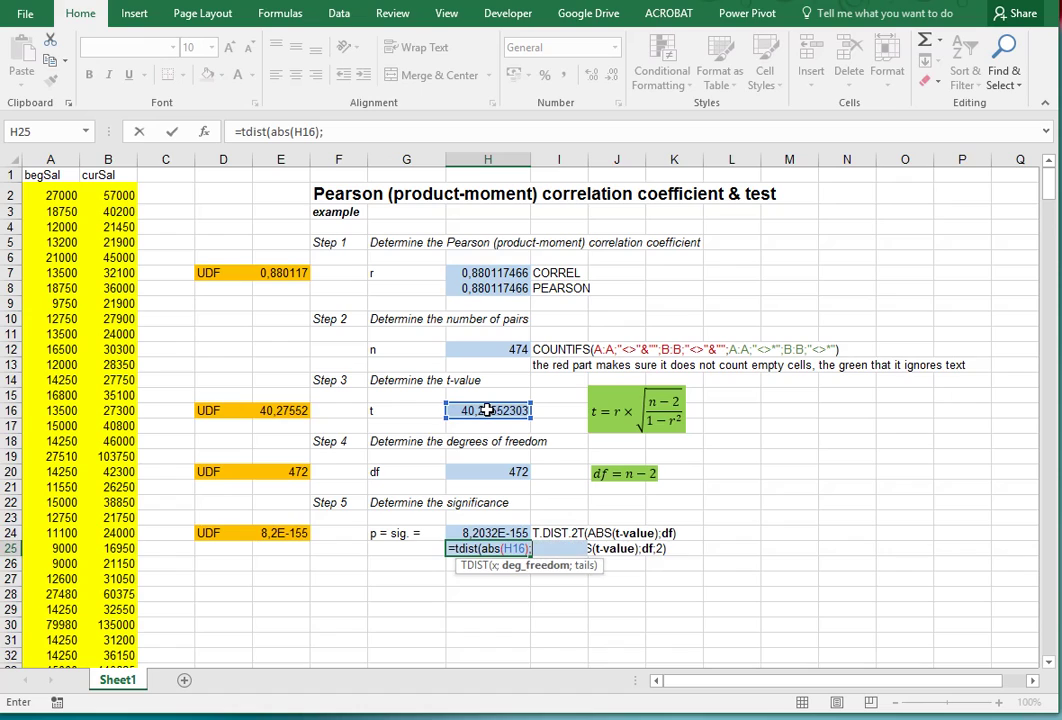
click(495, 477)
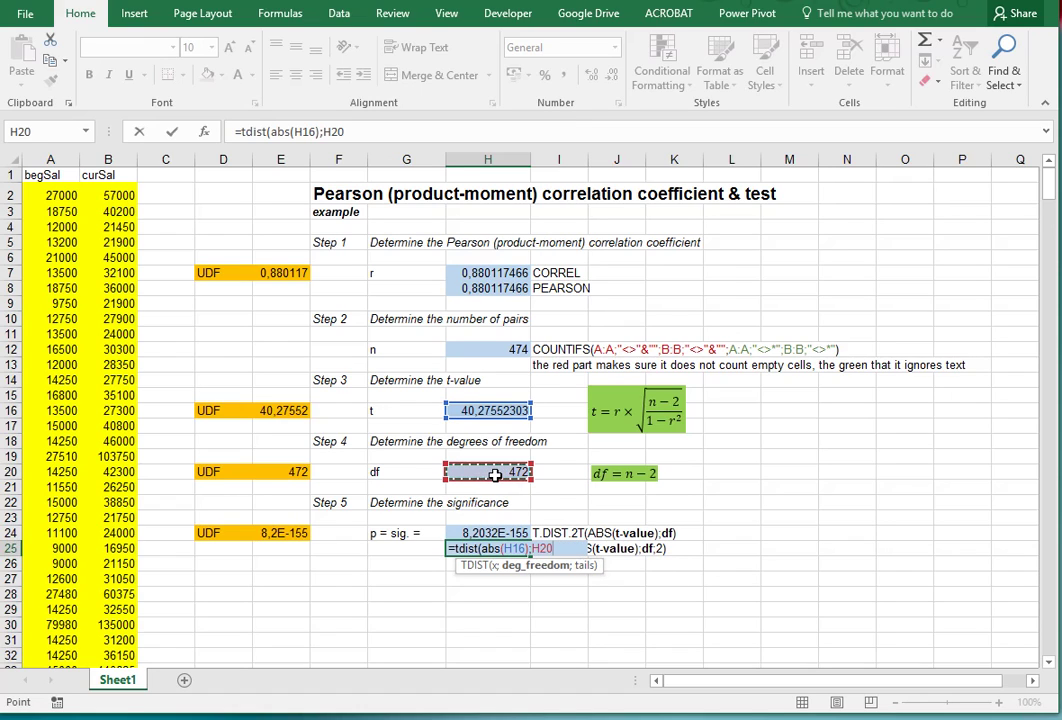
text(;2))
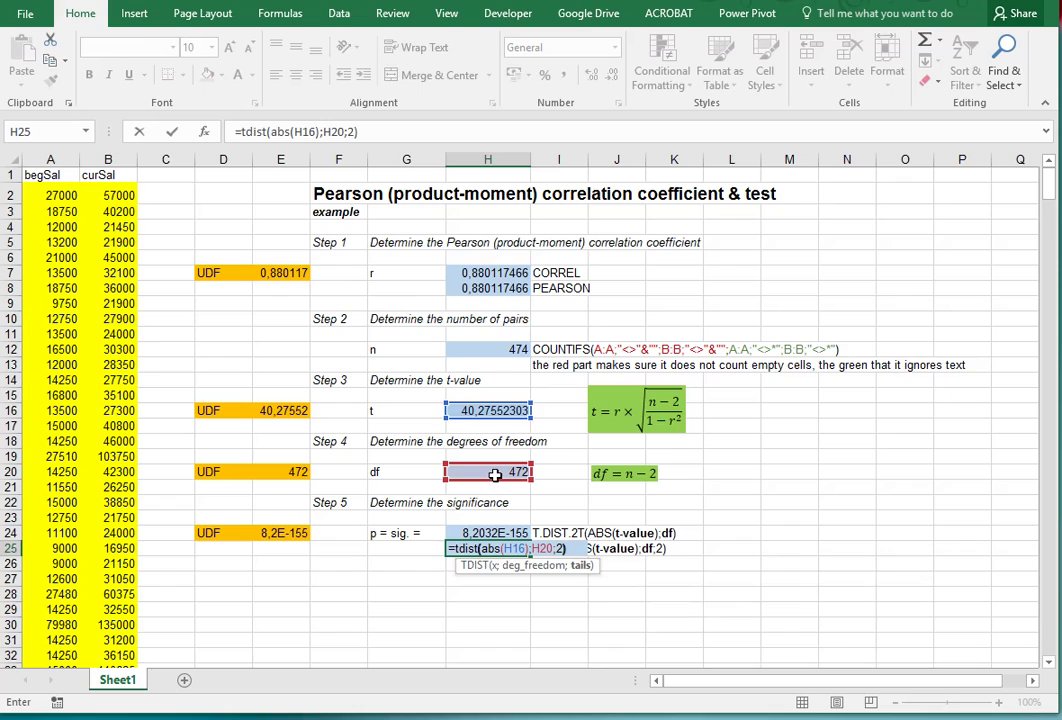
key(Return)
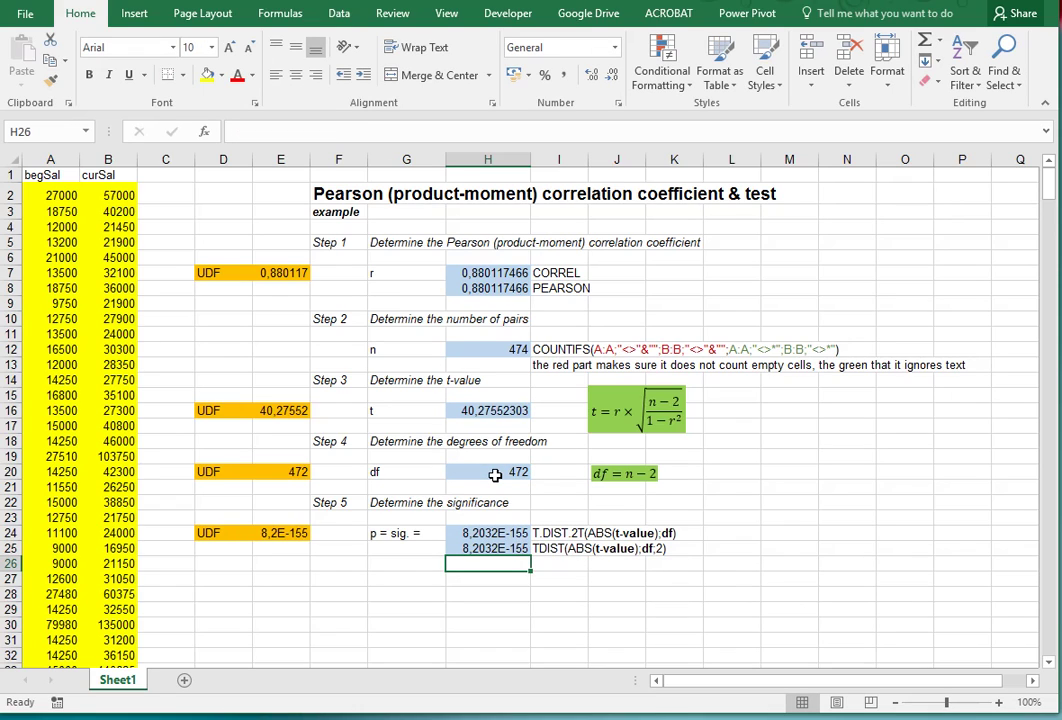
click(492, 533)
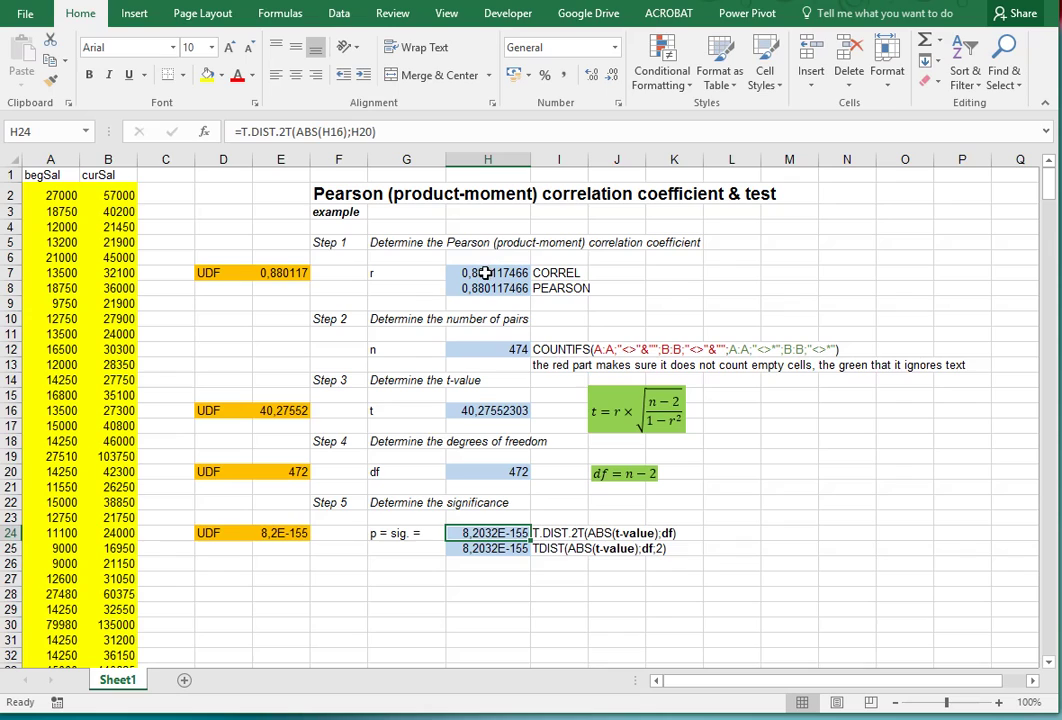
click(278, 275)
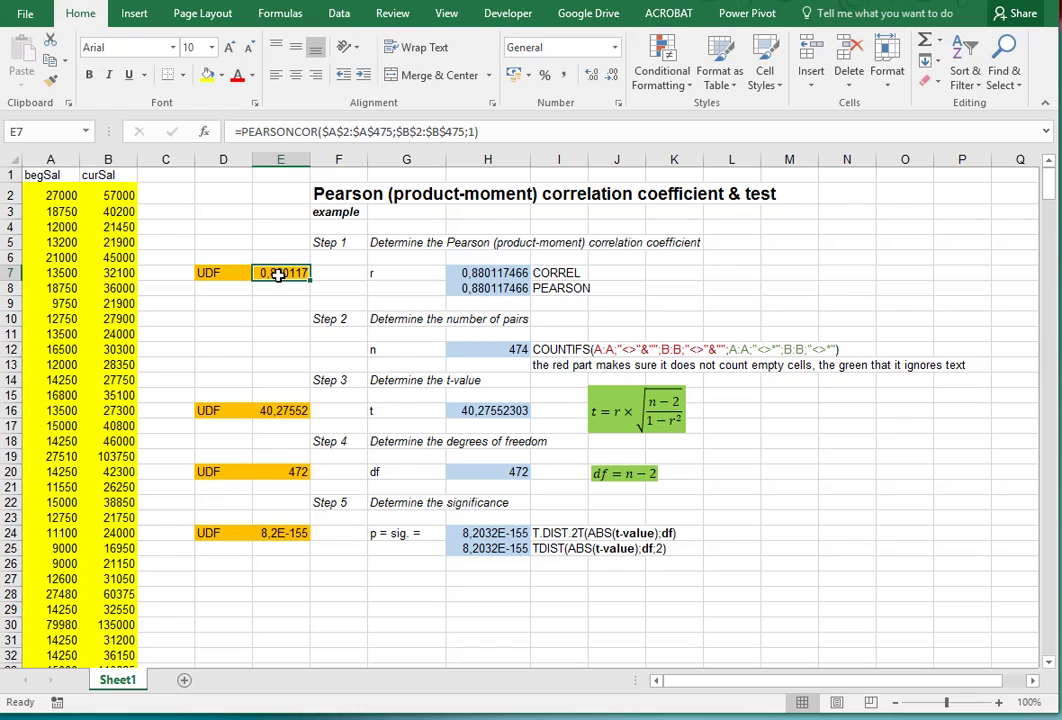
double_click(278, 273)
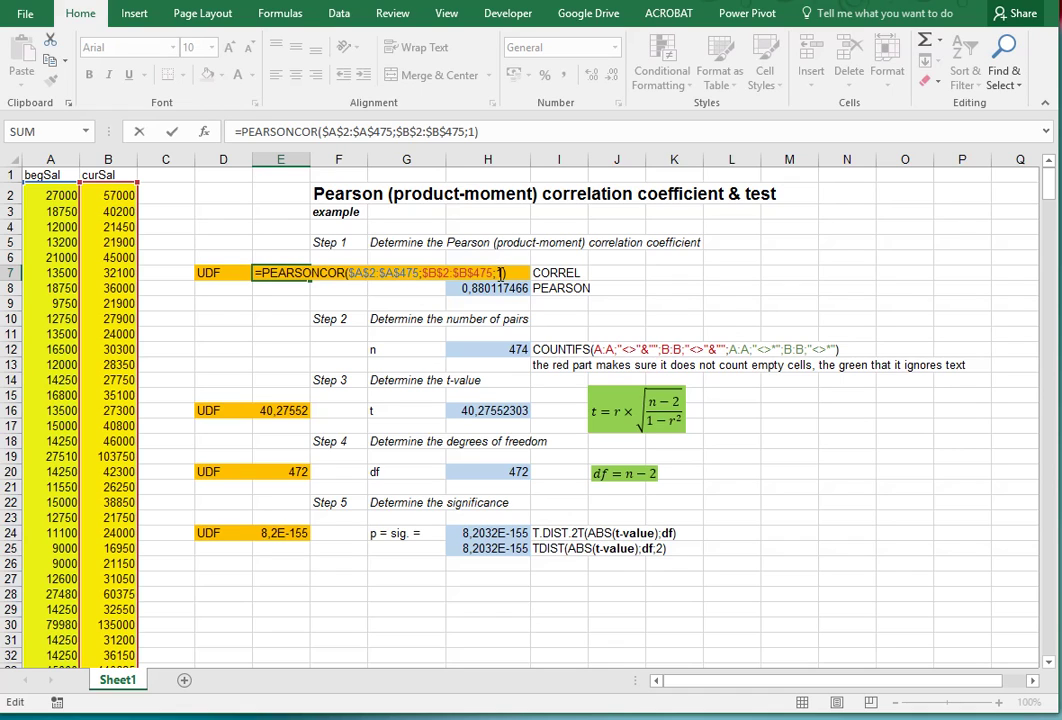
key(Return)
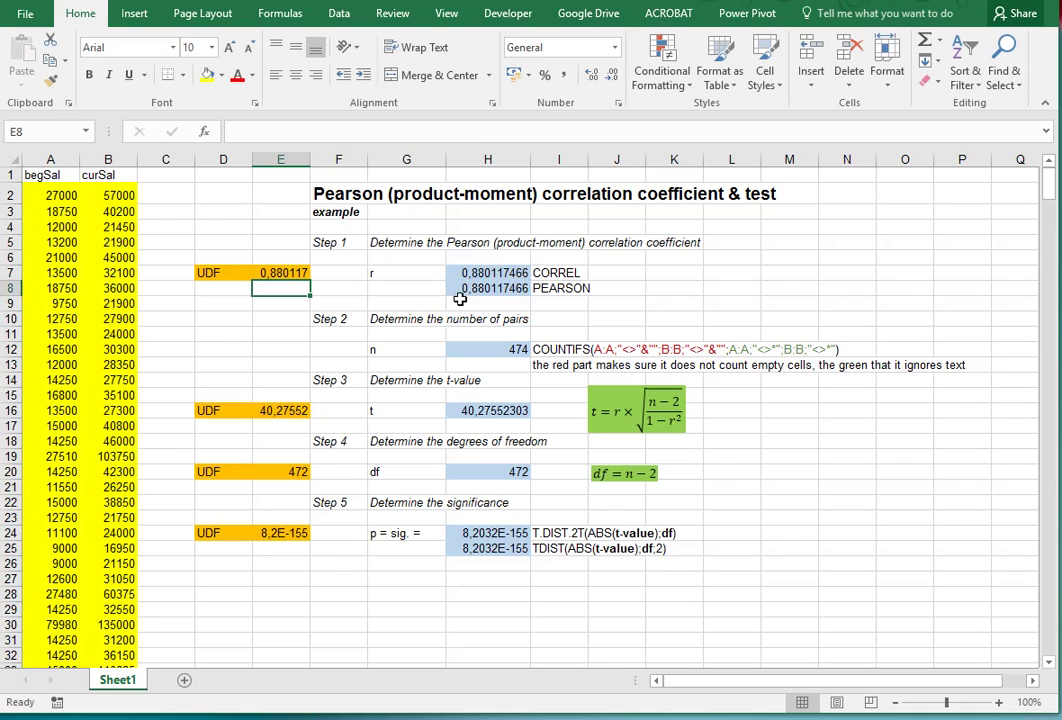
click(293, 410)
double_click(293, 410)
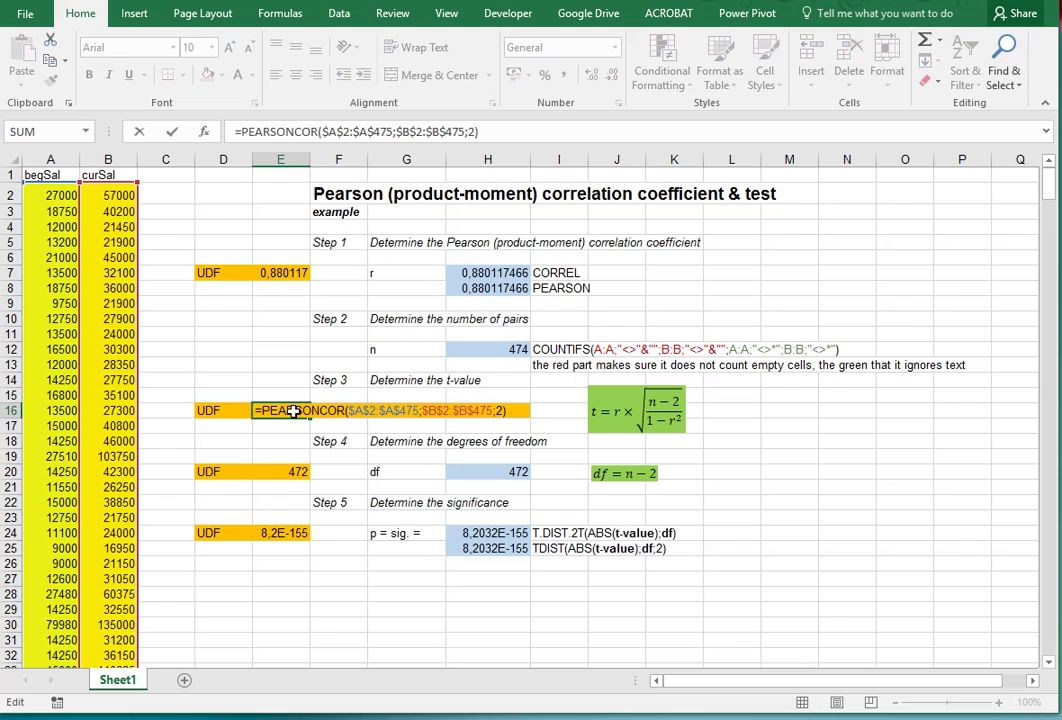
key(ctrl+Return)
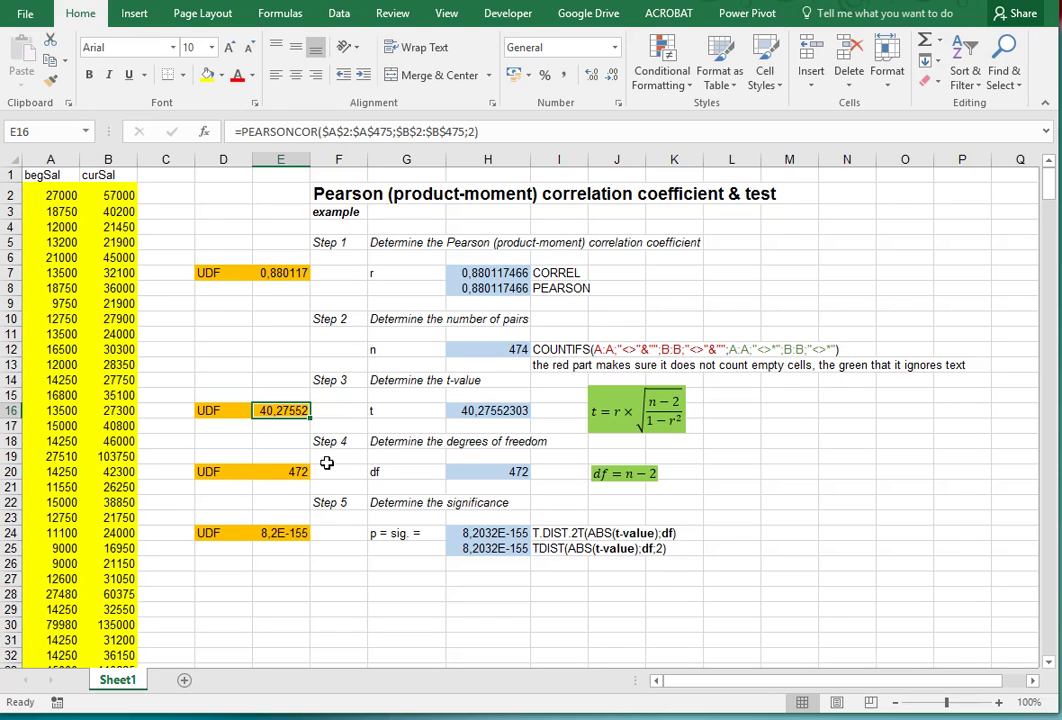
click(286, 472)
double_click(286, 472)
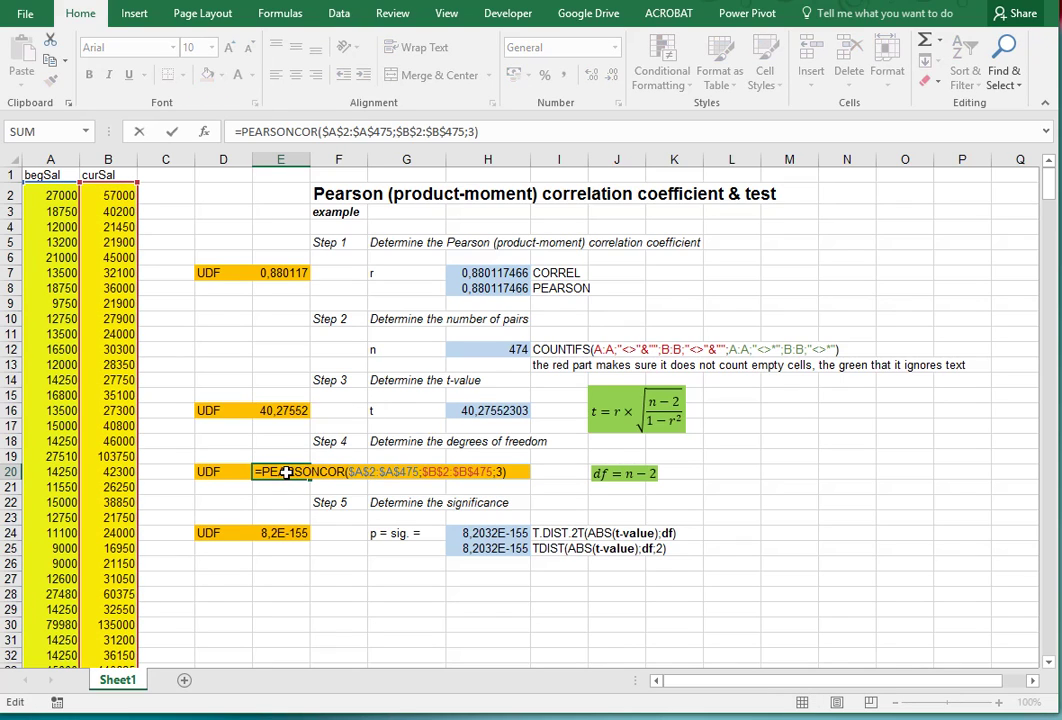
key(ctrl+Return)
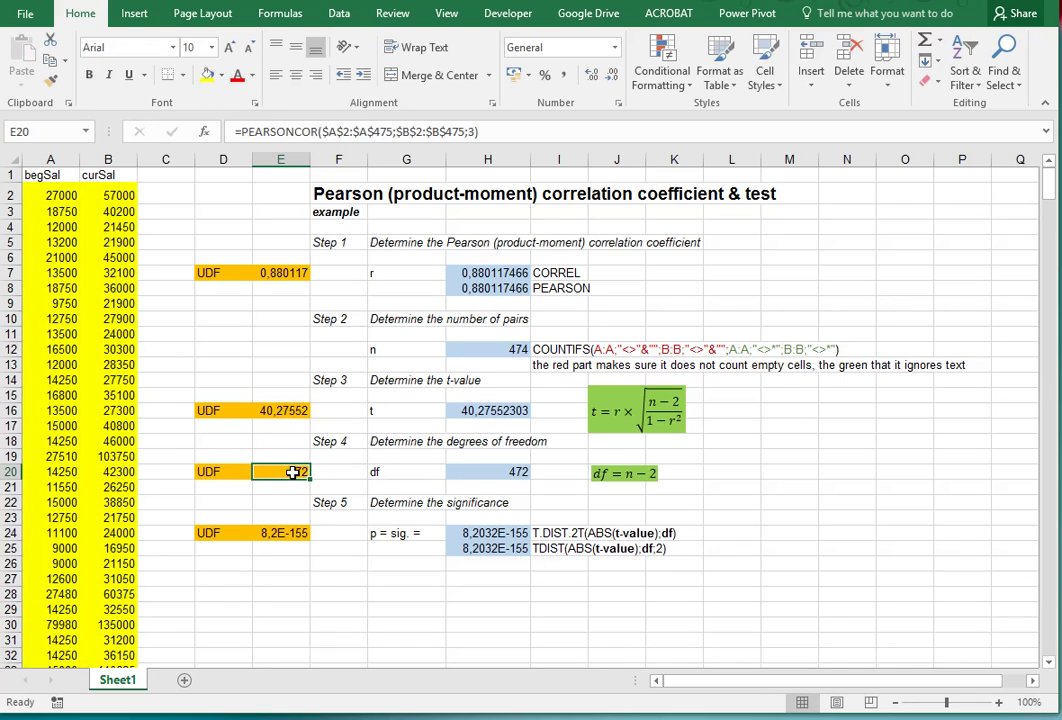
double_click(284, 533)
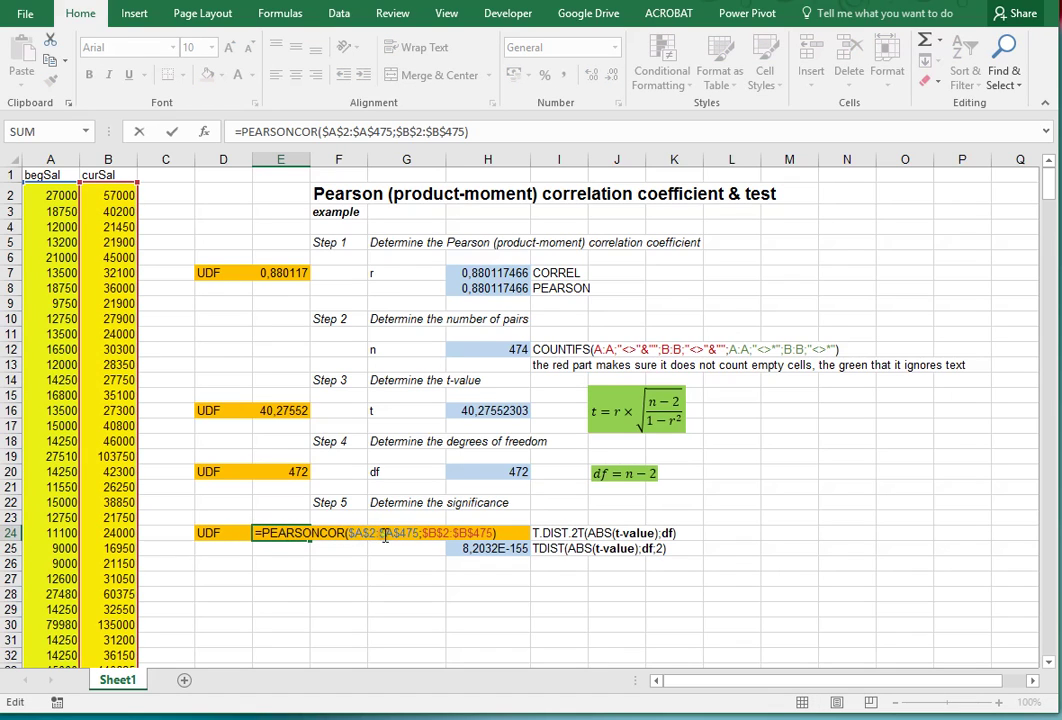
key(ctrl+Return)
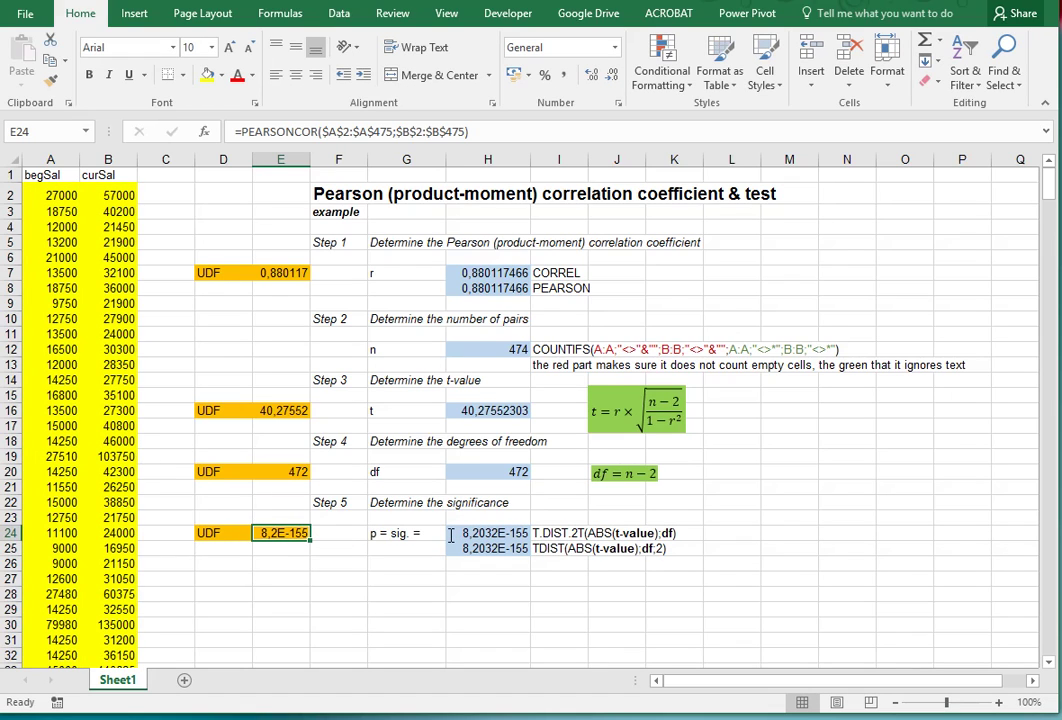